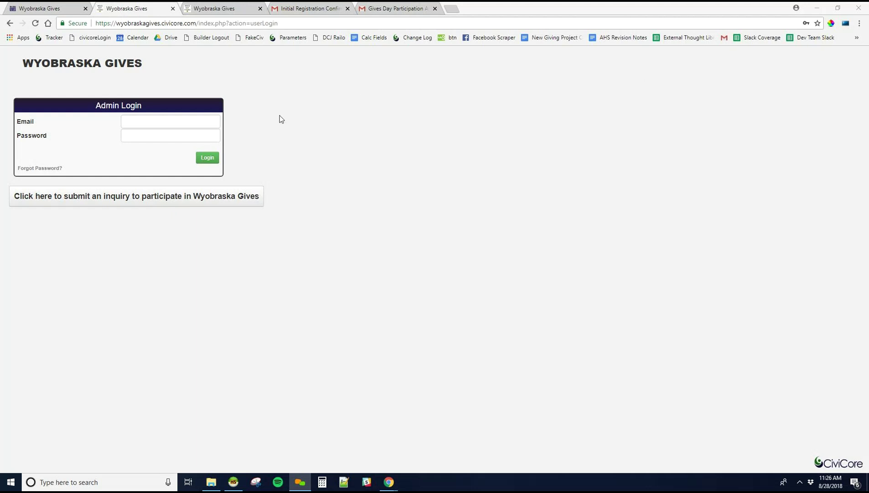
- From the WyoBraska Gives public homepage, go to the Nonprofit login page via the Login menu
{"action": "left_click", "coordinate": [60, 10]}
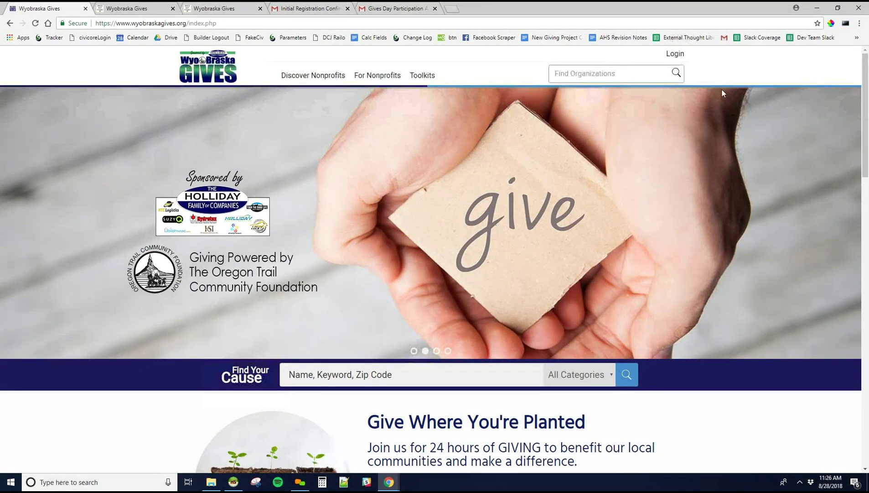
{"action": "mouse_move", "coordinate": [674, 55]}
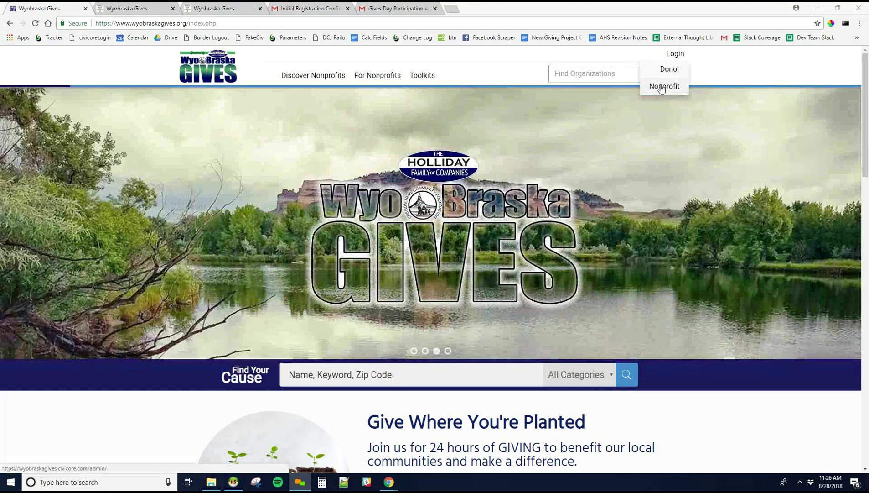
{"action": "left_click", "coordinate": [662, 89]}
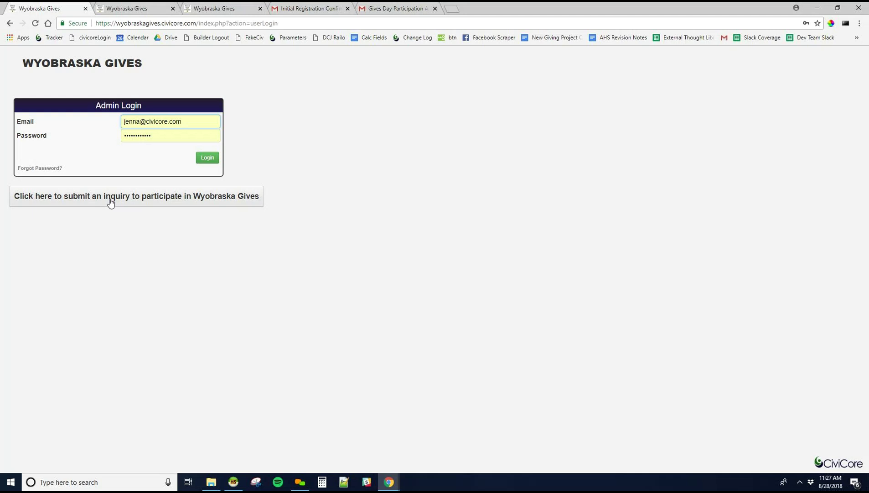
- Open the 'Register for WyoBraska GIVES!' inquiry form and review its sections, then return to the admin login tab
{"action": "left_click", "coordinate": [111, 202]}
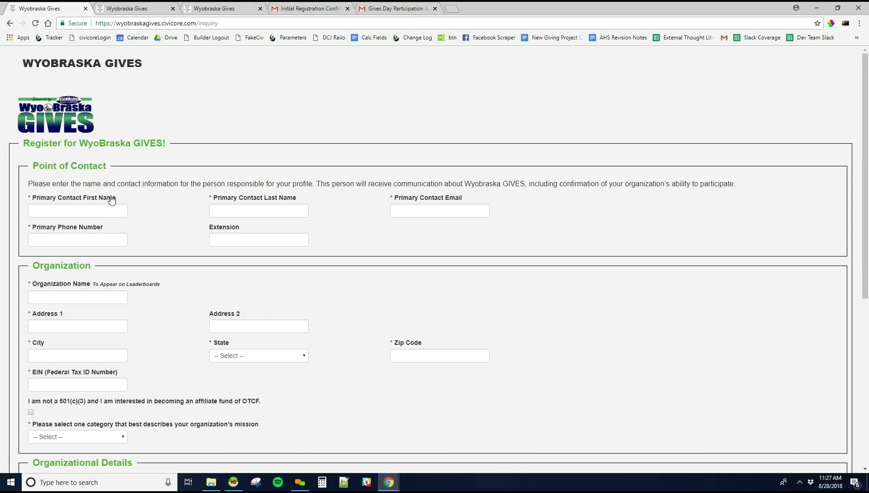
{"action": "scroll", "coordinate": [108, 206], "scroll_direction": "down", "scroll_amount": 1}
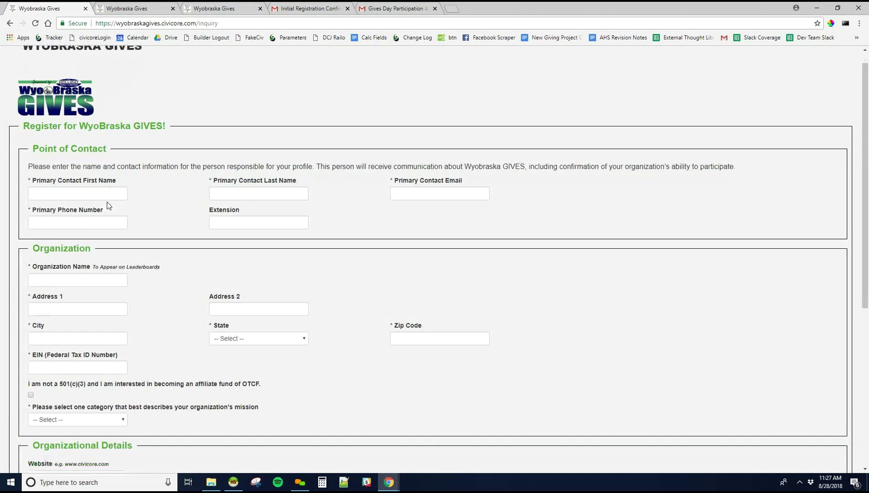
{"action": "scroll", "coordinate": [108, 205], "scroll_direction": "down", "scroll_amount": 1}
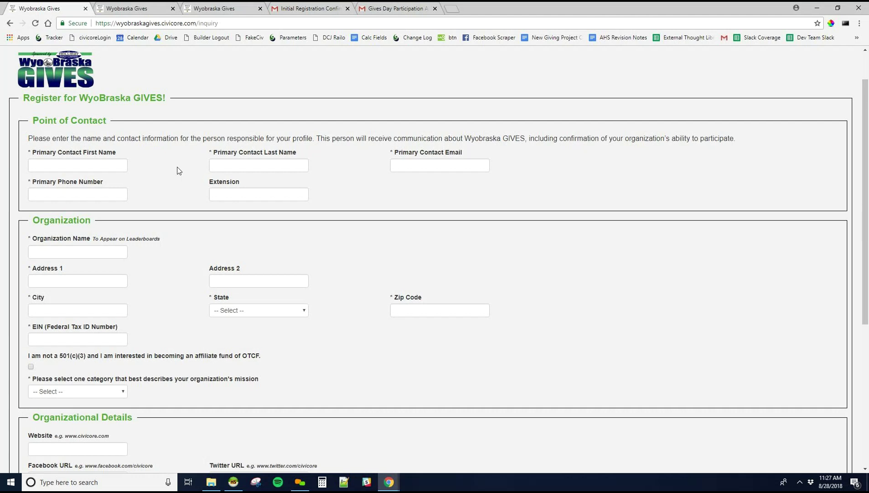
{"action": "scroll", "coordinate": [179, 173], "scroll_direction": "down", "scroll_amount": 2}
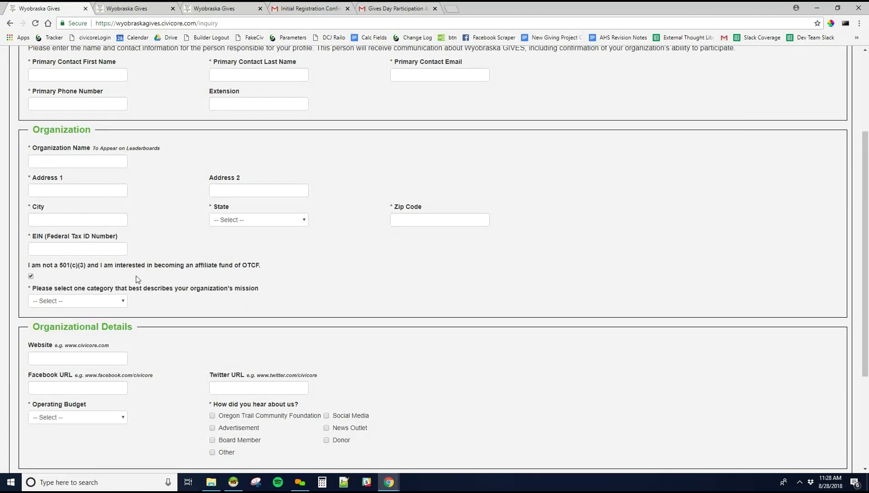
{"action": "scroll", "coordinate": [155, 276], "scroll_direction": "down", "scroll_amount": 3}
{"action": "scroll", "coordinate": [152, 280], "scroll_direction": "down", "scroll_amount": 1}
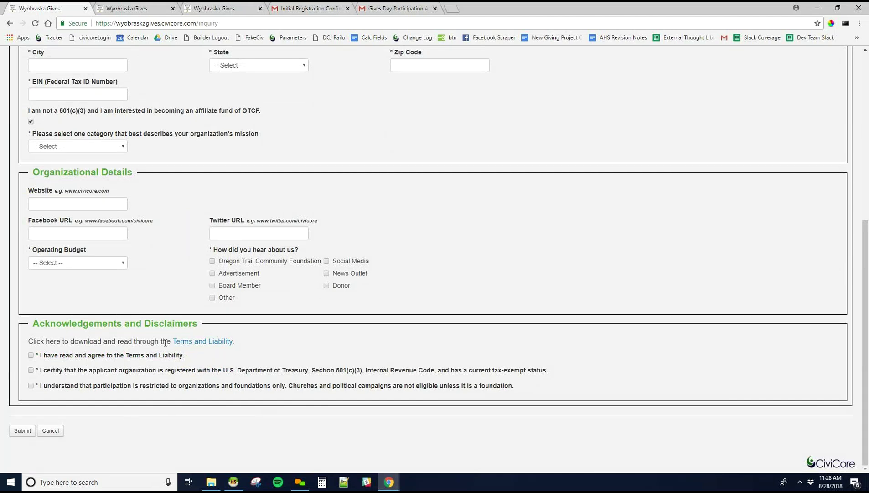
{"action": "scroll", "coordinate": [165, 343], "scroll_direction": "up", "scroll_amount": 6}
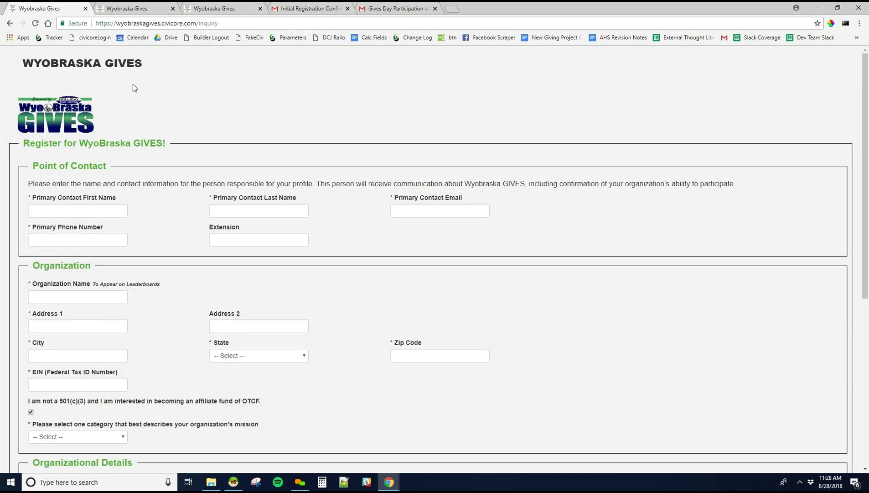
{"action": "left_click", "coordinate": [129, 6]}
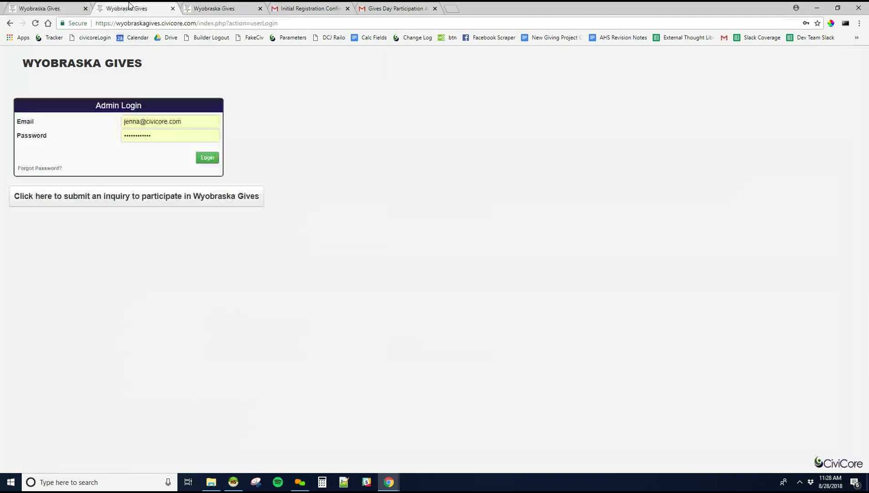
- View the registration thank-you page, then the Initial Registration Confirmation email
{"action": "left_click", "coordinate": [218, 6]}
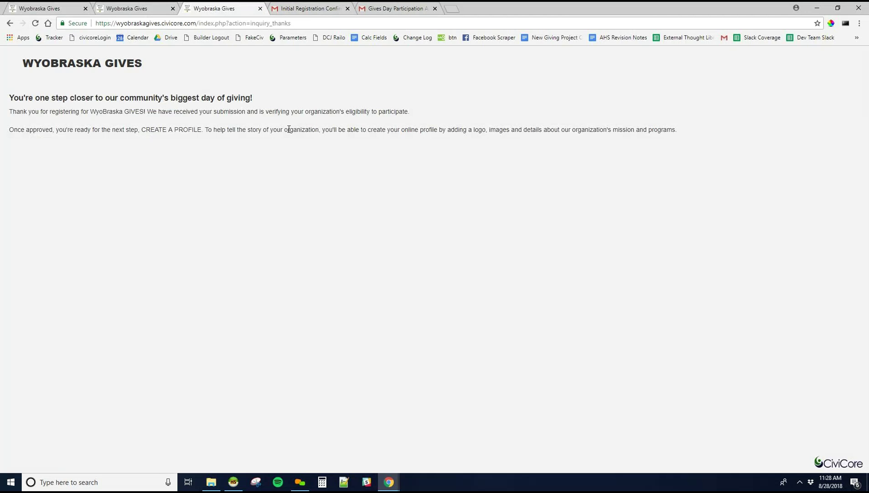
{"action": "left_click", "coordinate": [294, 8]}
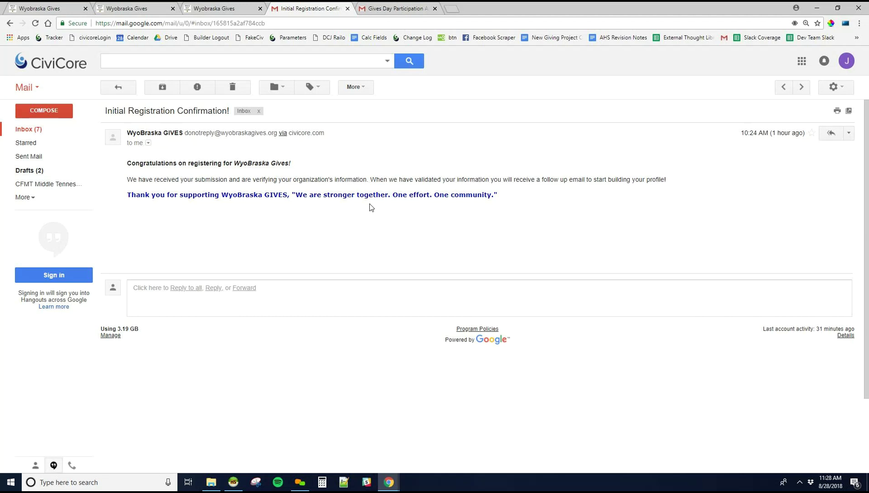
- Read the Gives Day Participation Approval email, then go back to the WyoBraska Gives Admin Login page
{"action": "left_click", "coordinate": [403, 7]}
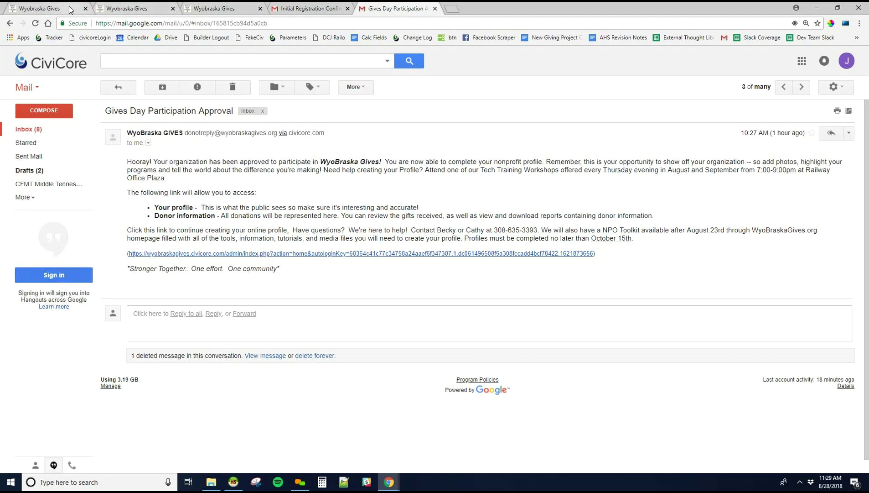
{"action": "key", "text": "ctrl+1"}
{"action": "left_click", "coordinate": [10, 23]}
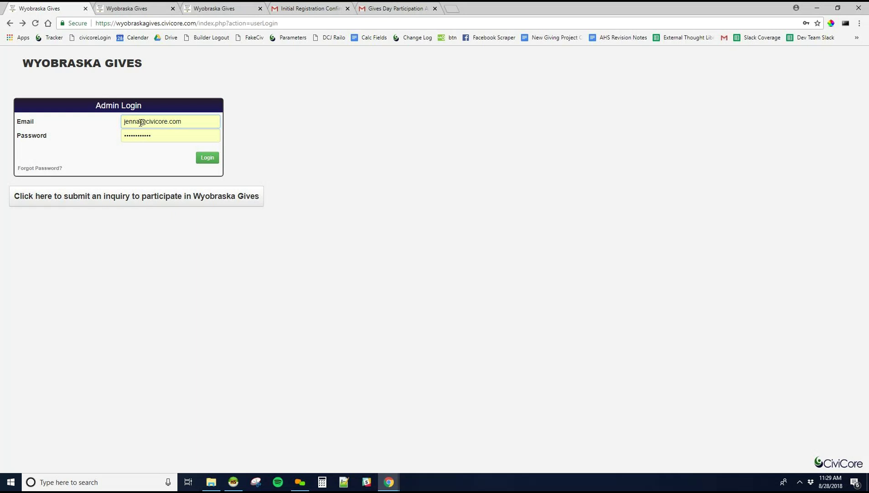
- Log in with the organization account's email and password, and close the registration confirmation email
{"action": "left_click", "coordinate": [142, 122]}
{"action": "type", "text": "+"}
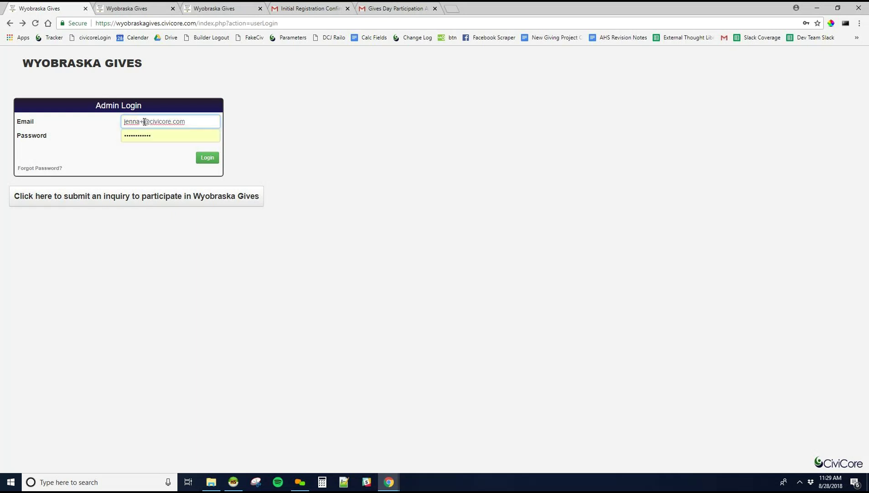
{"action": "type", "text": "1"}
{"action": "key", "text": "Tab"}
{"action": "type", "text": "*****"}
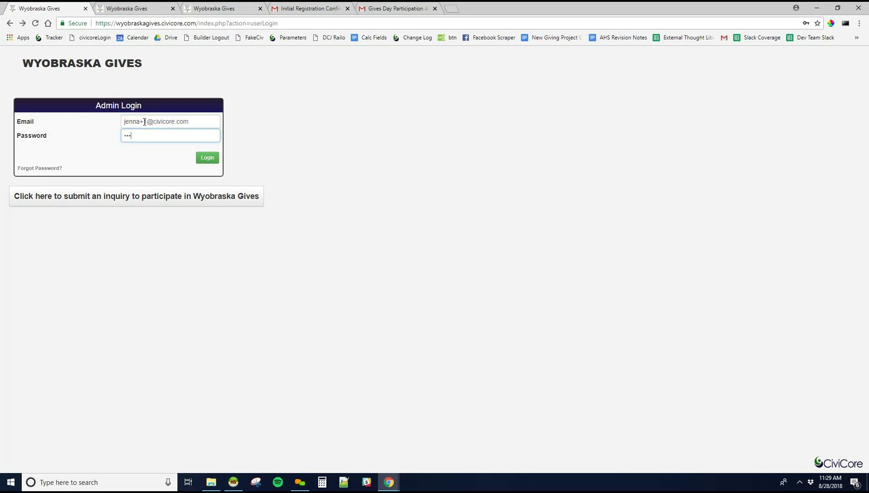
{"action": "type", "text": "*******"}
{"action": "left_click", "coordinate": [207, 158]}
{"action": "left_click", "coordinate": [348, 9]}
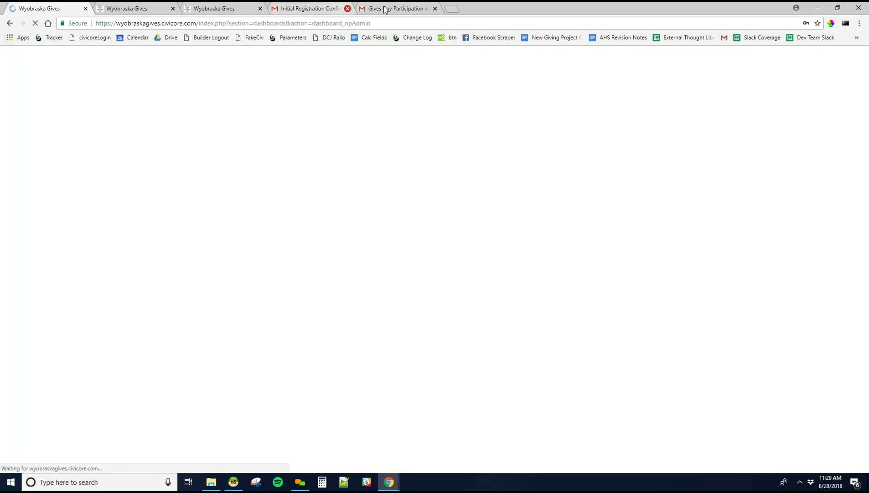
- Close the participation approval email and open MY ORGANIZATION for CiviCore Example Organization
{"action": "left_click", "coordinate": [349, 9]}
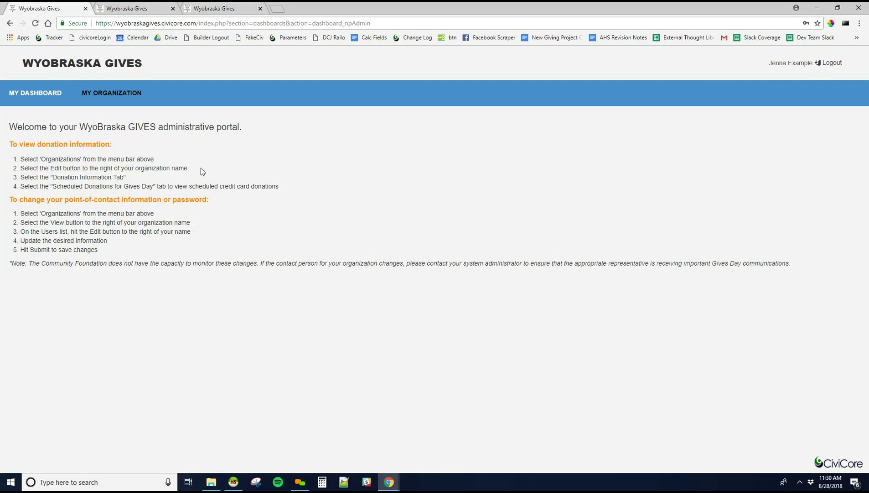
{"action": "left_click", "coordinate": [95, 94]}
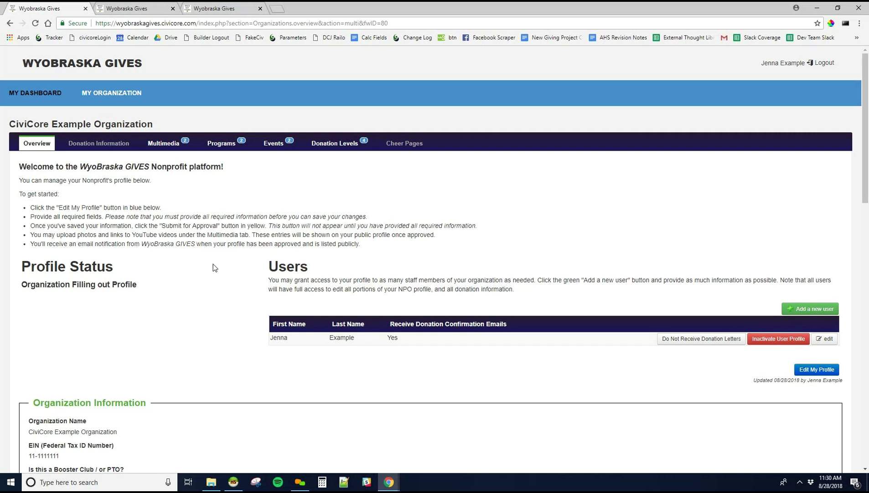
{"action": "scroll", "coordinate": [213, 264], "scroll_direction": "down", "scroll_amount": 2}
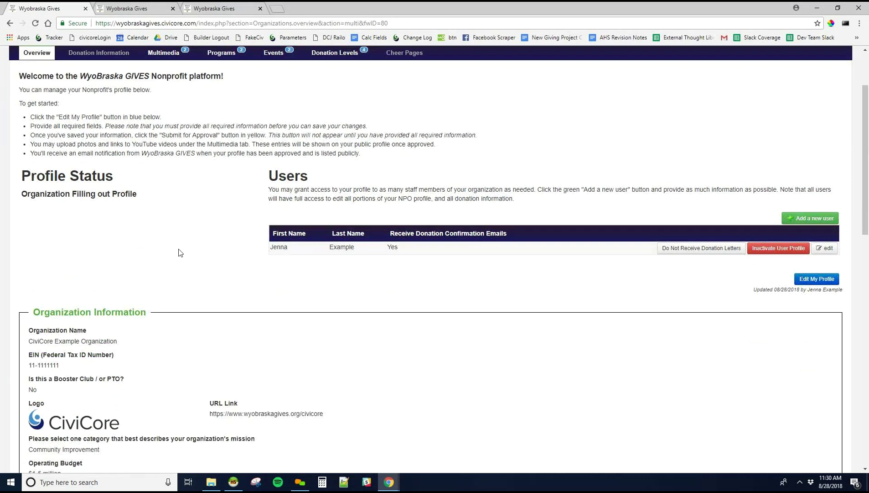
{"action": "scroll", "coordinate": [95, 145], "scroll_direction": "down", "scroll_amount": 2}
{"action": "scroll", "coordinate": [95, 145], "scroll_direction": "down", "scroll_amount": 1}
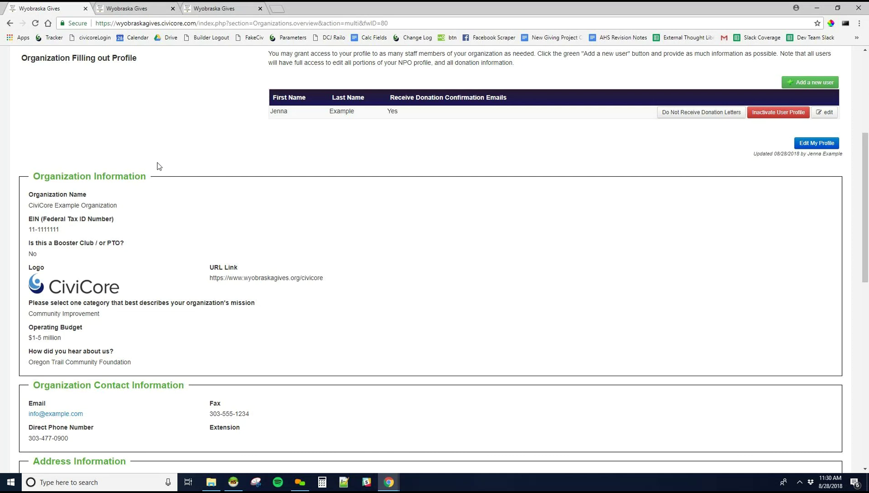
{"action": "scroll", "coordinate": [157, 163], "scroll_direction": "up", "scroll_amount": 3}
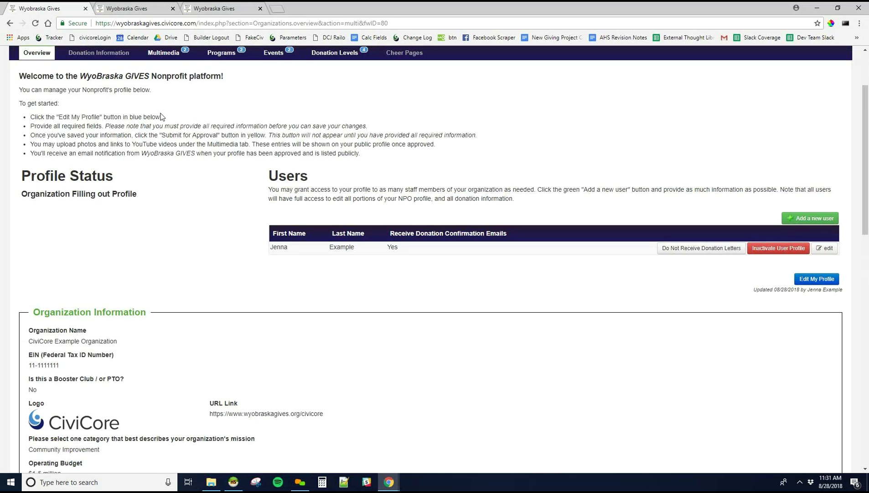
{"action": "left_click_drag", "start_coordinate": [31, 117], "coordinate": [164, 118]}
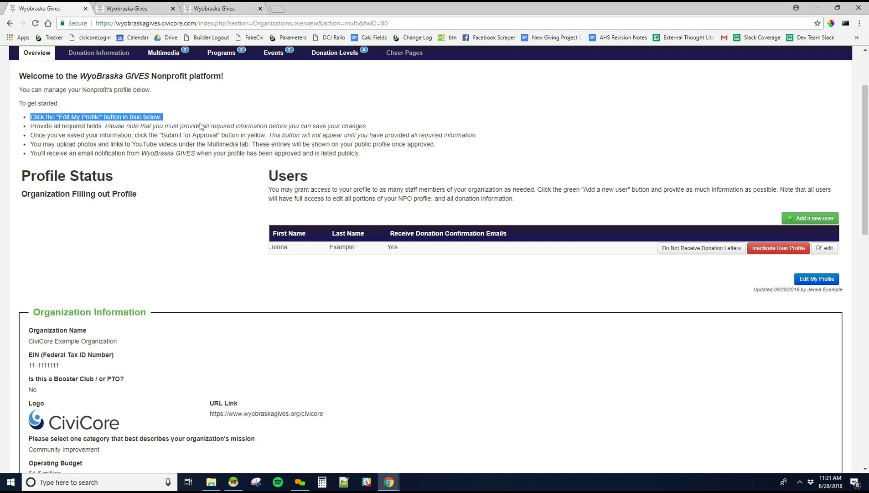
{"action": "left_click", "coordinate": [166, 143]}
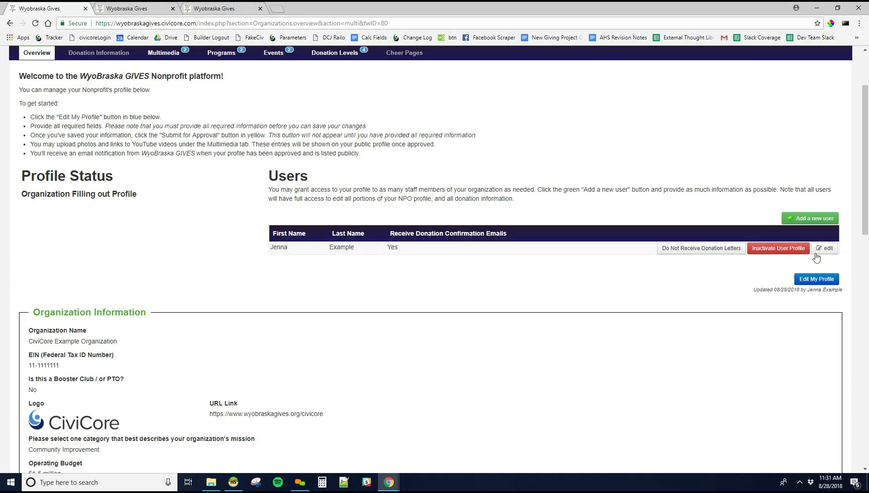
{"action": "left_click", "coordinate": [832, 281]}
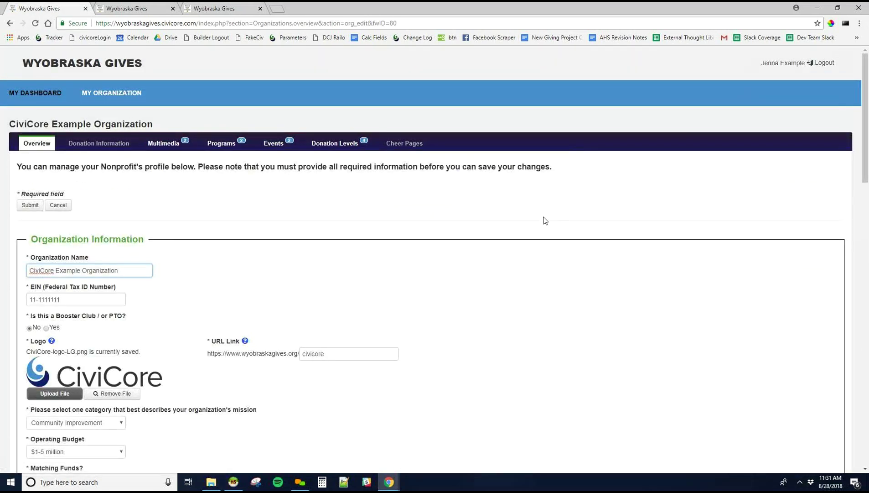
{"action": "scroll", "coordinate": [543, 219], "scroll_direction": "down", "scroll_amount": 2}
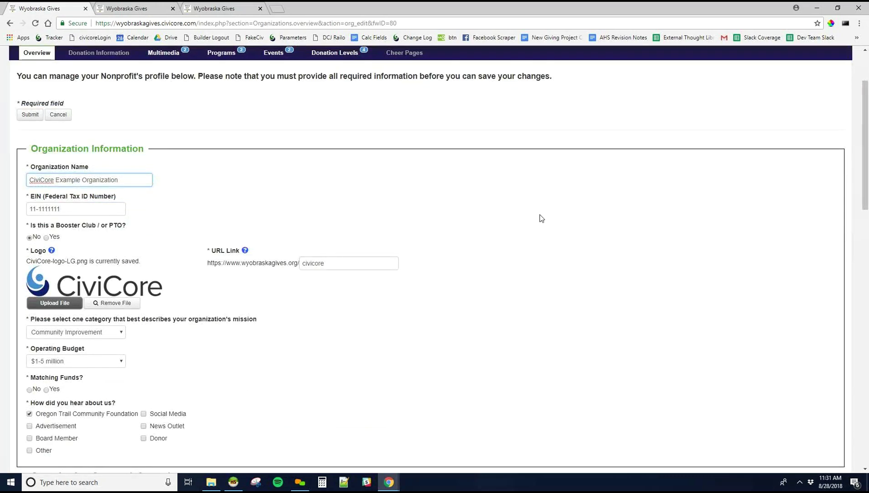
{"action": "scroll", "coordinate": [542, 218], "scroll_direction": "down", "scroll_amount": 1}
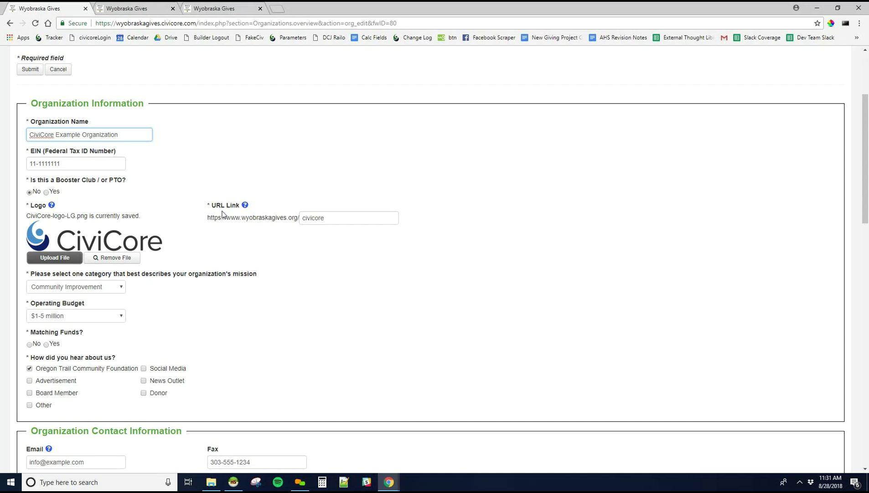
{"action": "left_click_drag", "start_coordinate": [205, 204], "coordinate": [242, 207]}
{"action": "mouse_move", "coordinate": [248, 208]}
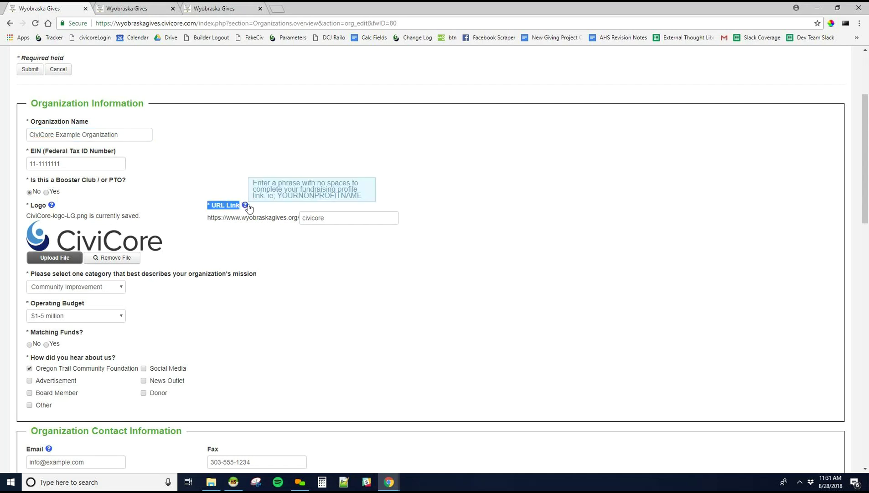
{"action": "left_click", "coordinate": [234, 183]}
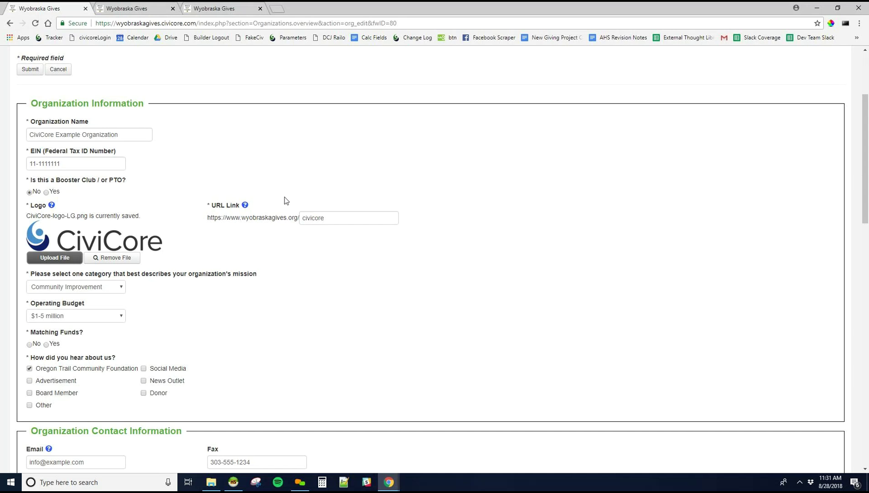
{"action": "double_click", "coordinate": [306, 218]}
{"action": "left_click", "coordinate": [382, 255]}
- Set Matching Funds to Yes and enter a Matching Fund Amount of 5000
{"action": "scroll", "coordinate": [68, 283], "scroll_direction": "down", "scroll_amount": 2}
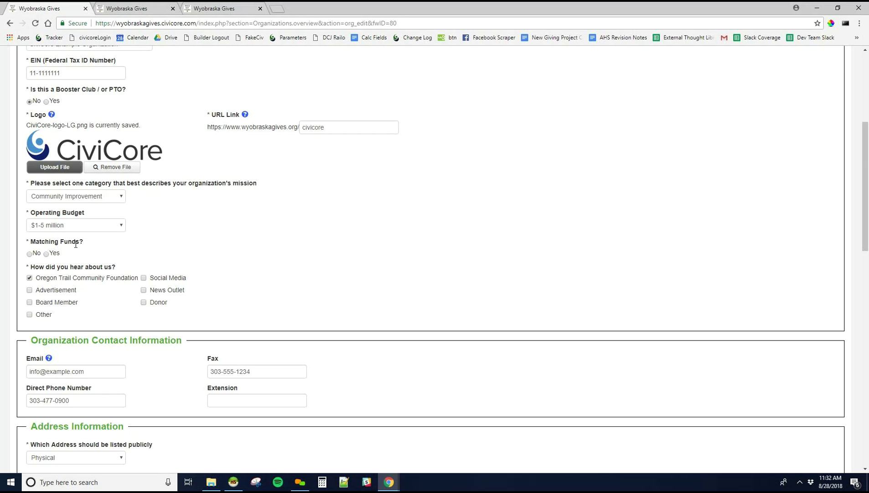
{"action": "left_click", "coordinate": [47, 254]}
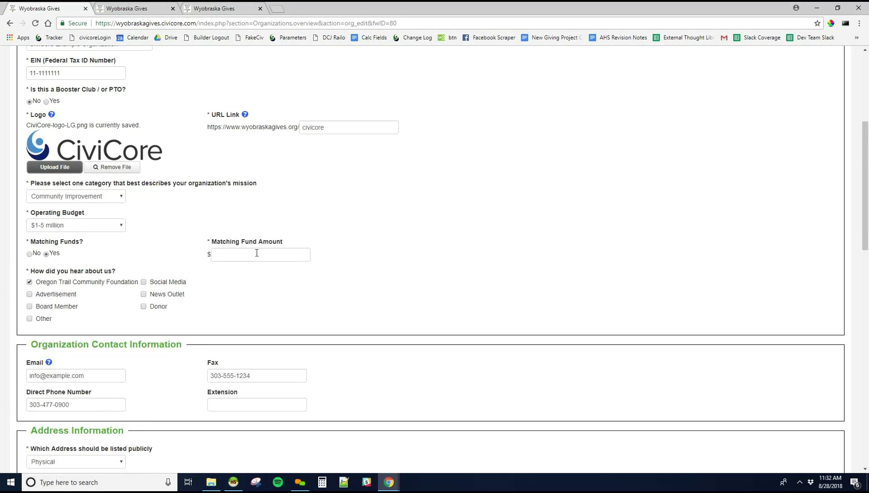
{"action": "left_click", "coordinate": [256, 253]}
{"action": "type", "text": "5000"}
{"action": "left_click", "coordinate": [397, 305]}
{"action": "scroll", "coordinate": [400, 313], "scroll_direction": "down", "scroll_amount": 1}
{"action": "scroll", "coordinate": [400, 313], "scroll_direction": "down", "scroll_amount": 2}
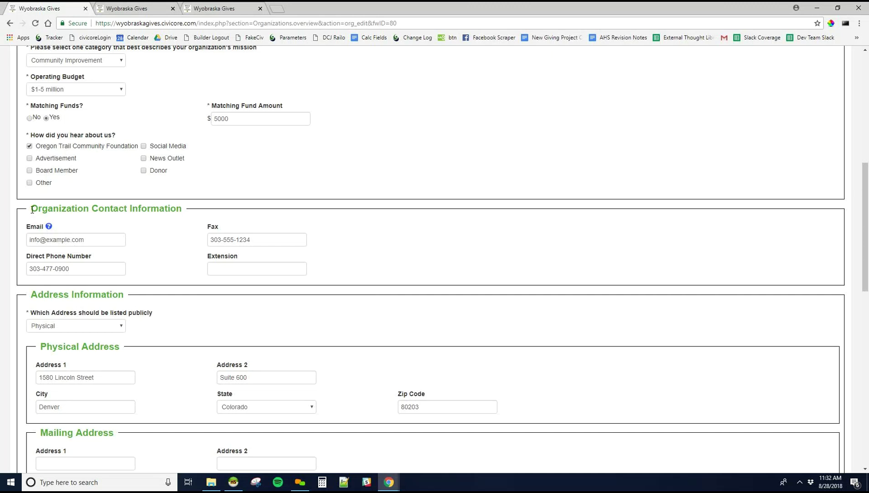
{"action": "left_click_drag", "start_coordinate": [32, 209], "coordinate": [182, 208]}
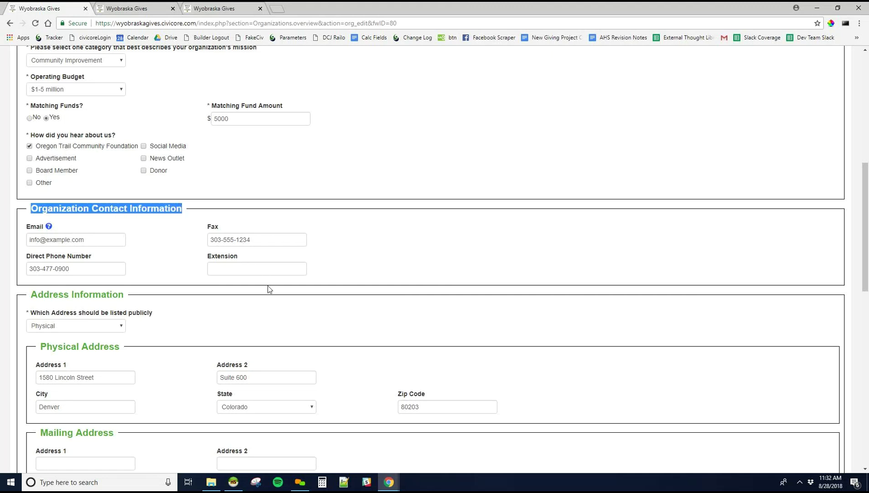
{"action": "scroll", "coordinate": [259, 292], "scroll_direction": "down", "scroll_amount": 5}
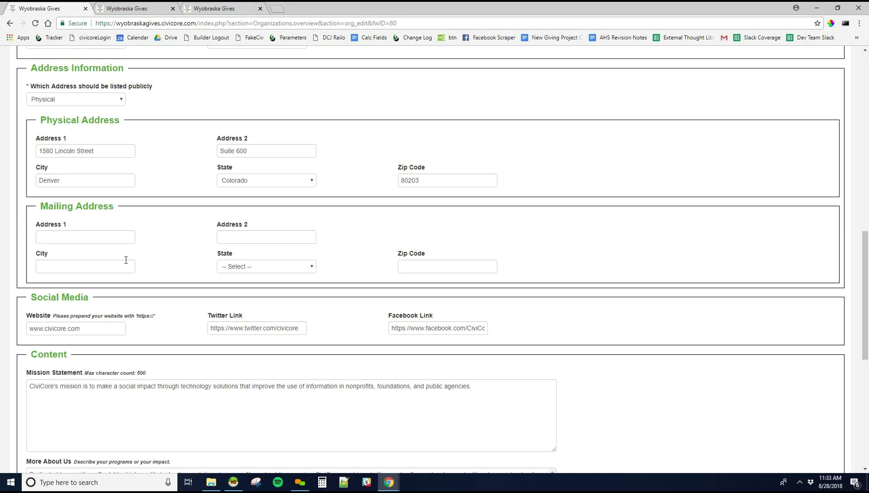
{"action": "scroll", "coordinate": [121, 260], "scroll_direction": "down", "scroll_amount": 3}
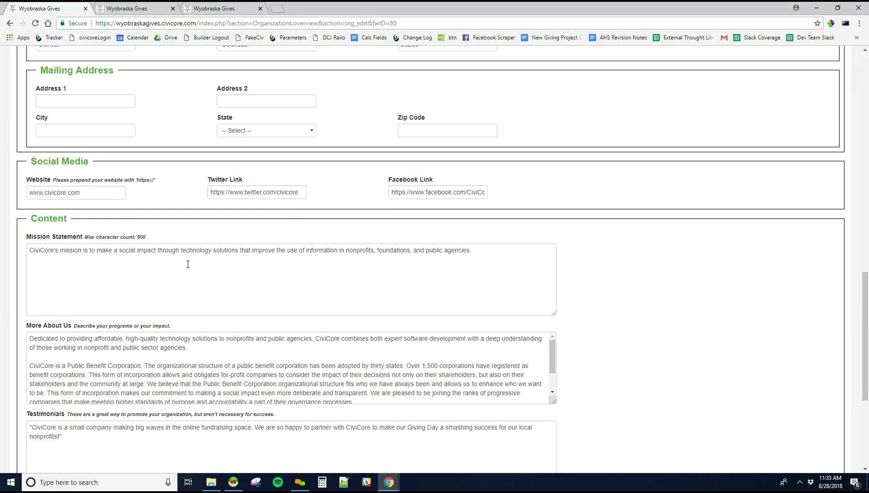
{"action": "scroll", "coordinate": [193, 256], "scroll_direction": "down", "scroll_amount": 2}
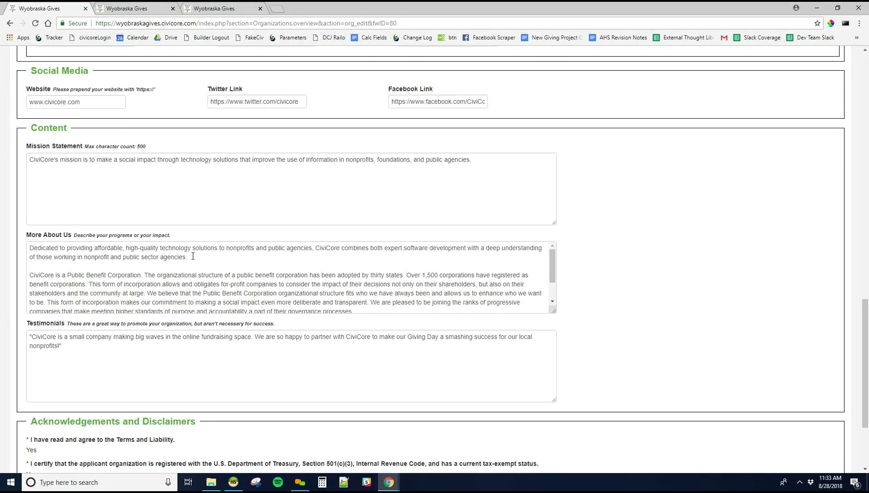
{"action": "scroll", "coordinate": [193, 256], "scroll_direction": "down", "scroll_amount": 1}
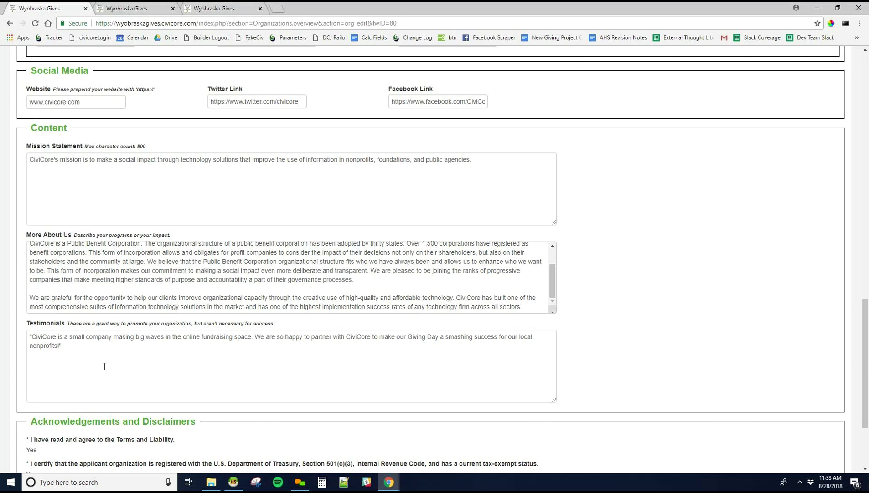
{"action": "scroll", "coordinate": [70, 359], "scroll_direction": "up", "scroll_amount": 10}
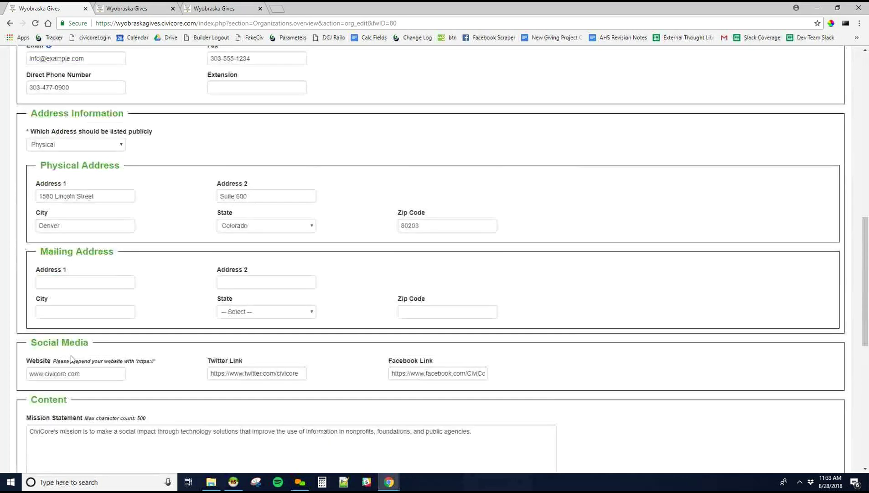
{"action": "scroll", "coordinate": [71, 359], "scroll_direction": "up", "scroll_amount": 4}
{"action": "scroll", "coordinate": [213, 211], "scroll_direction": "up", "scroll_amount": 5}
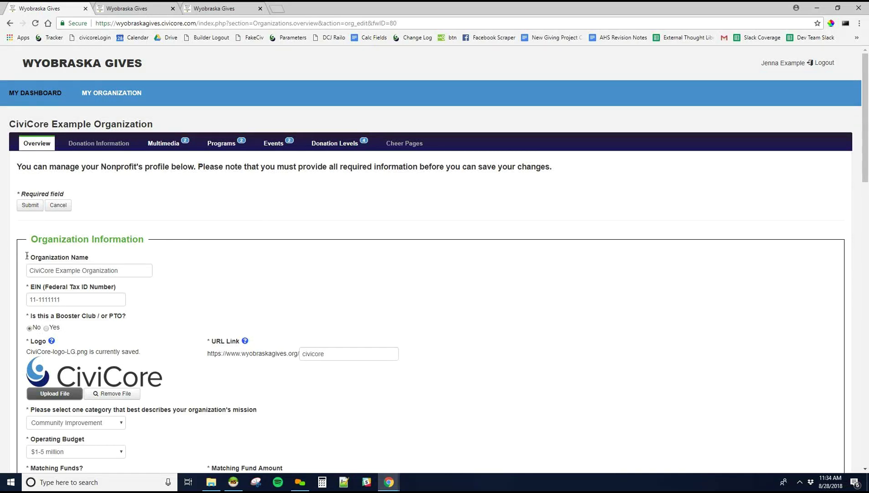
- Submit the organization profile form to save changes and return to the Overview page
{"action": "left_click_drag", "start_coordinate": [25, 257], "coordinate": [31, 255]}
{"action": "left_click", "coordinate": [168, 261]}
{"action": "left_click", "coordinate": [29, 205]}
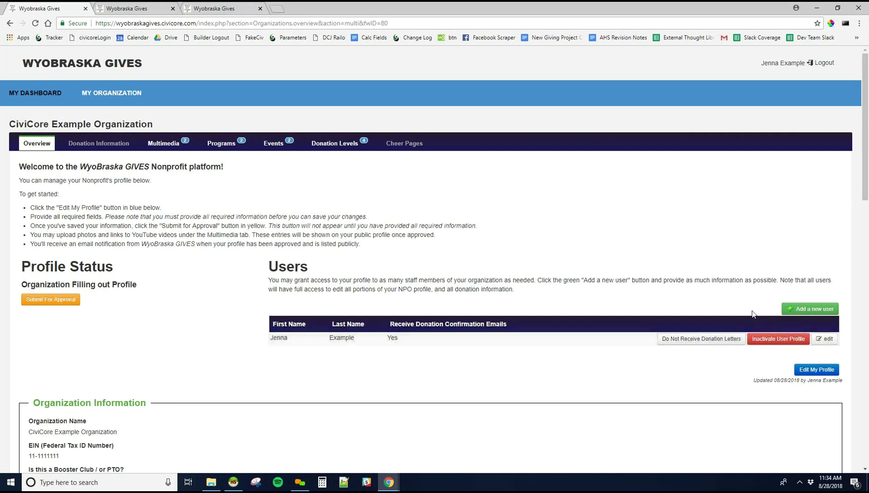
- Start adding a new organization user and enter the user's first and last name
{"action": "left_click", "coordinate": [795, 311]}
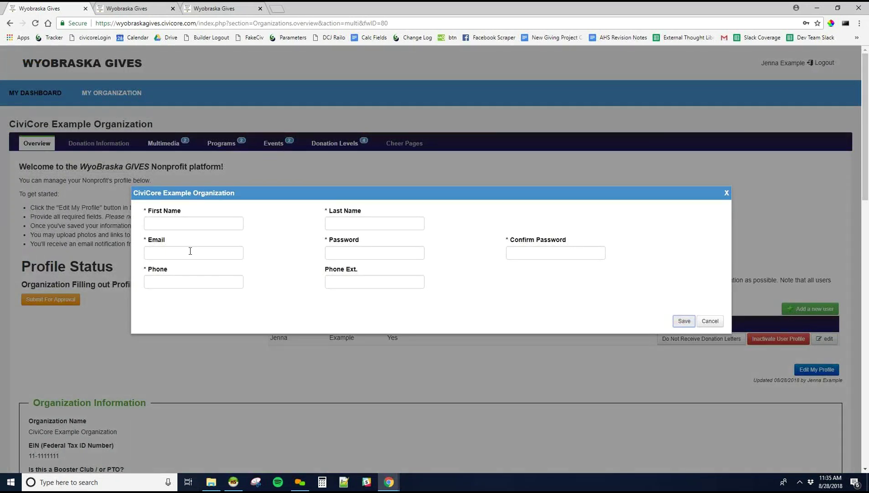
{"action": "left_click", "coordinate": [182, 224]}
{"action": "left_click", "coordinate": [375, 224]}
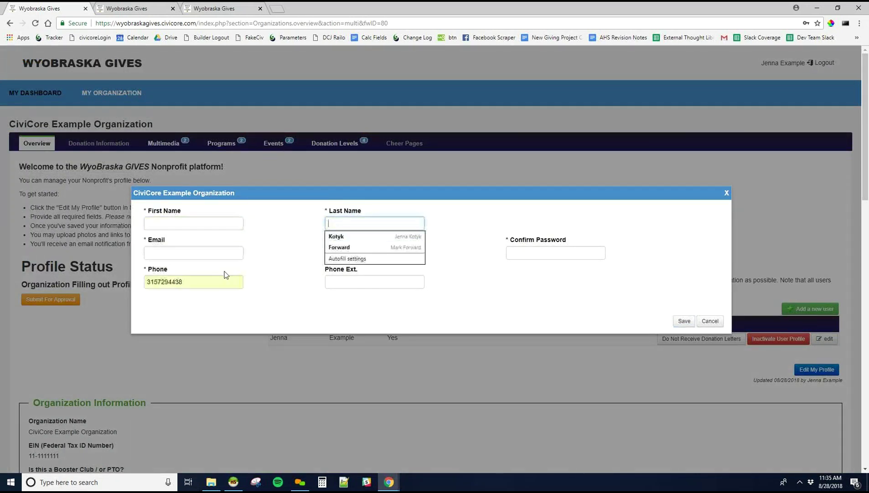
{"action": "left_click", "coordinate": [300, 263]}
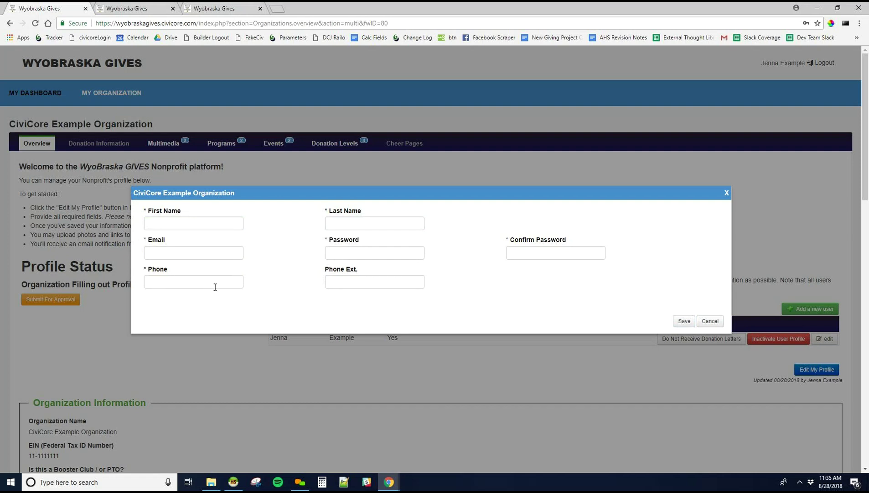
{"action": "left_click", "coordinate": [212, 228]}
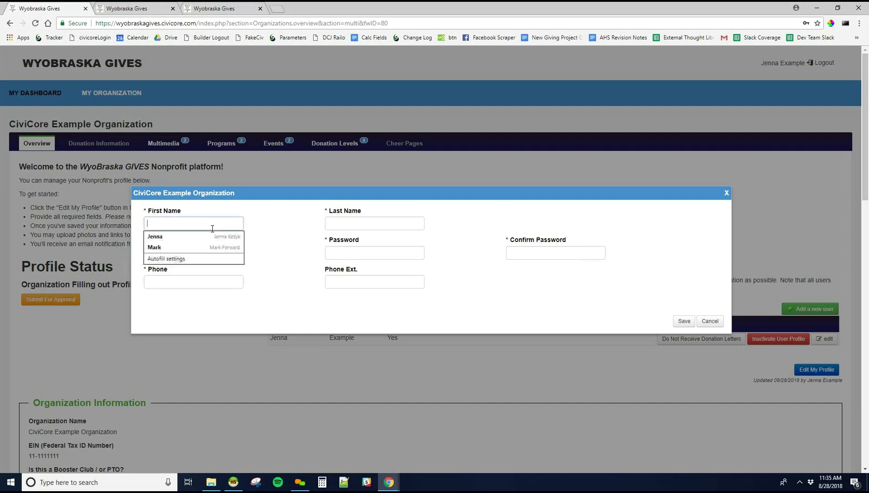
{"action": "type", "text": "Jenna"}
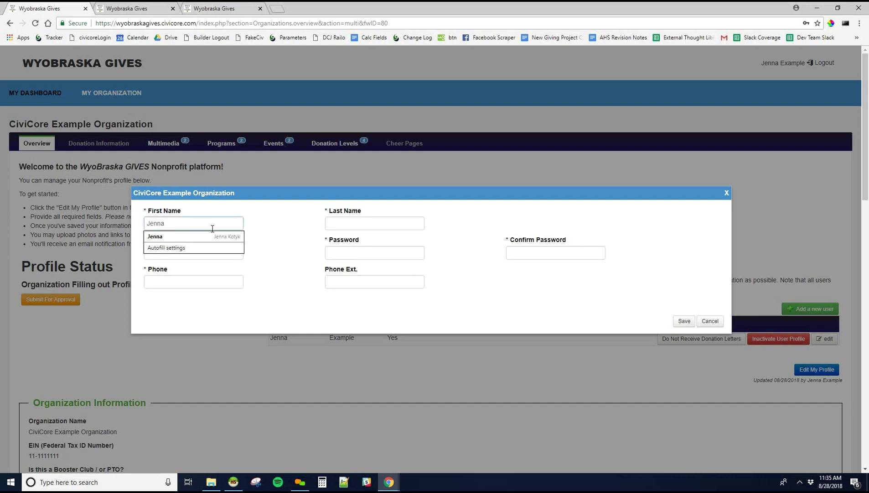
{"action": "key", "text": "Tab"}
{"action": "type", "text": "Test2"}
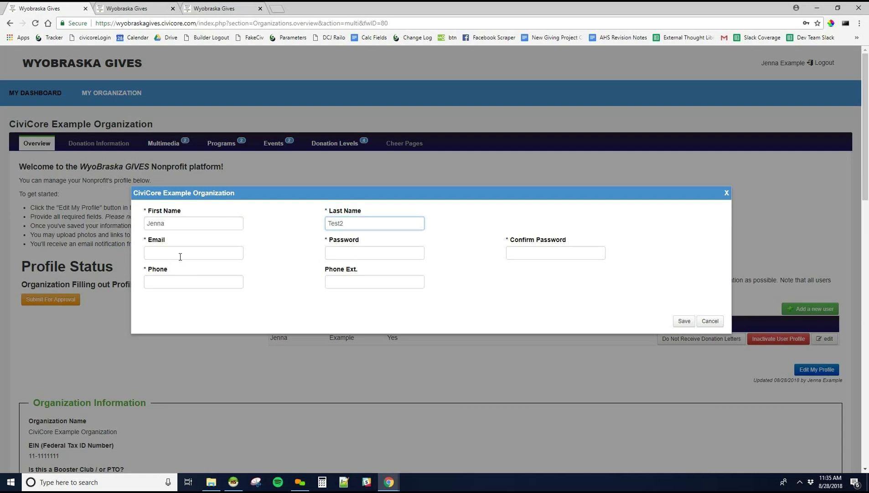
- Fill in the new user's e-mail, password, password confirmation and phone number, then save
{"action": "left_click", "coordinate": [181, 256]}
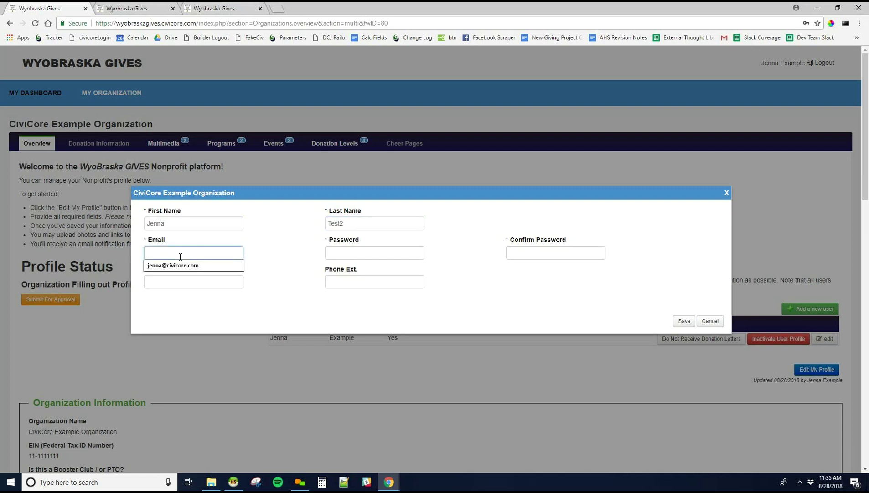
{"action": "type", "text": "example@email.com"}
{"action": "key", "text": "Tab"}
{"action": "type", "text": "123456123456"}
{"action": "left_click", "coordinate": [533, 253]}
{"action": "type", "text": "12345612"}
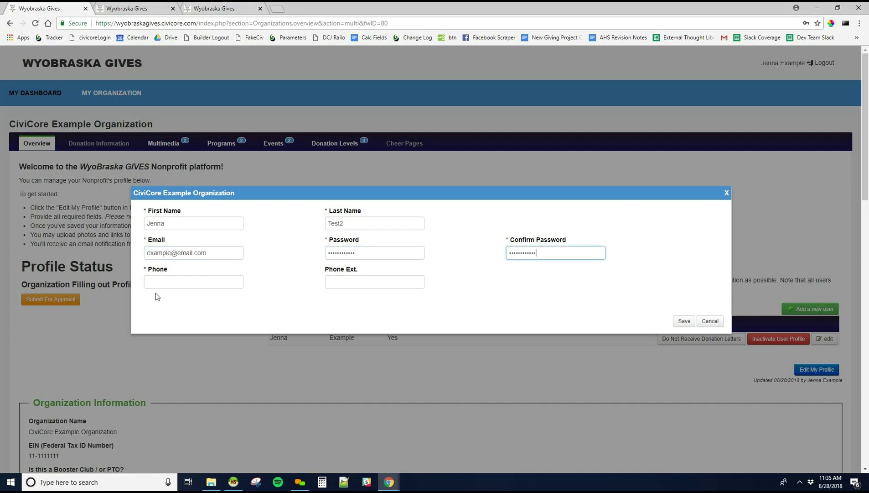
{"action": "left_click", "coordinate": [179, 280]}
{"action": "type", "text": "303555123"}
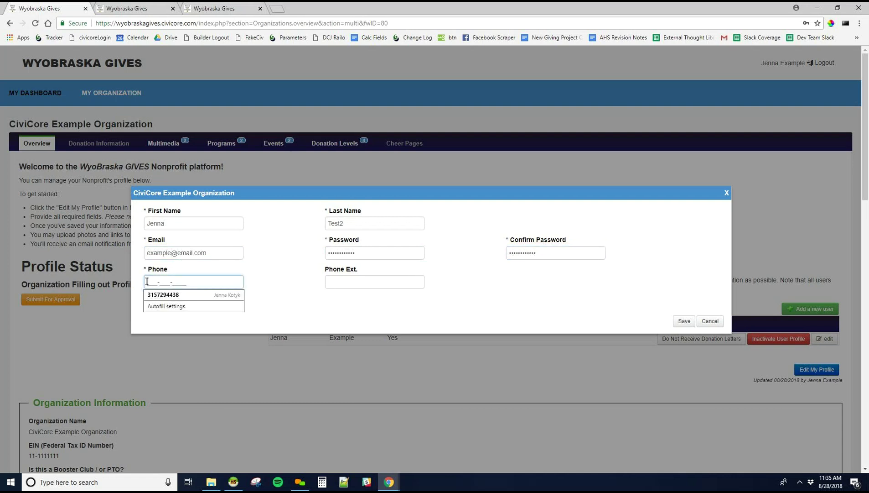
{"action": "type", "text": "4"}
{"action": "left_click", "coordinate": [683, 321]}
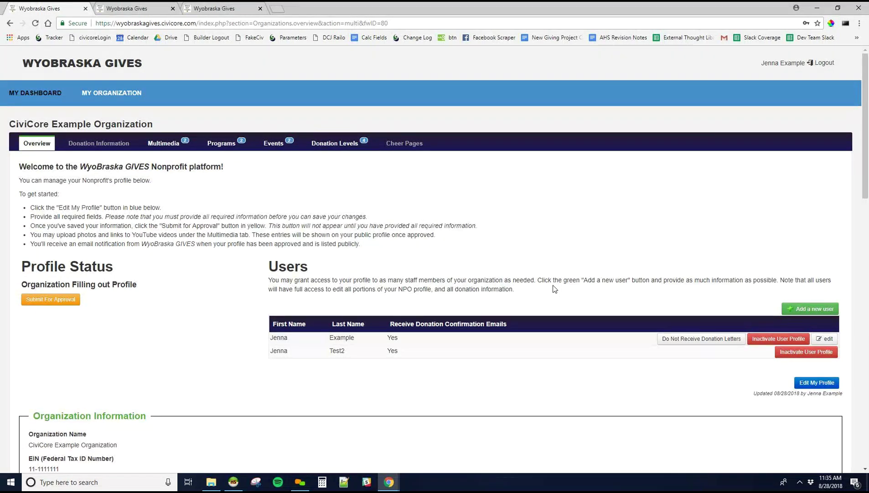
{"action": "left_click", "coordinate": [147, 6]}
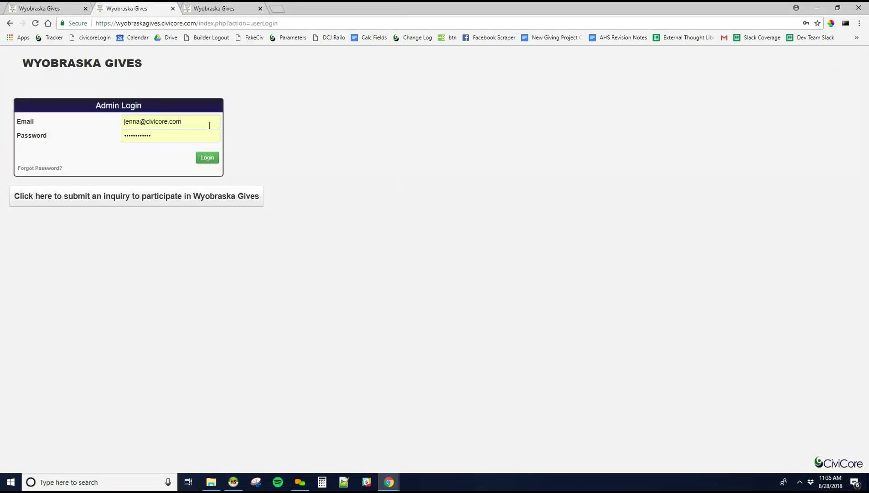
{"action": "left_click", "coordinate": [40, 168]}
{"action": "left_click", "coordinate": [604, 286]}
{"action": "left_click", "coordinate": [60, 8]}
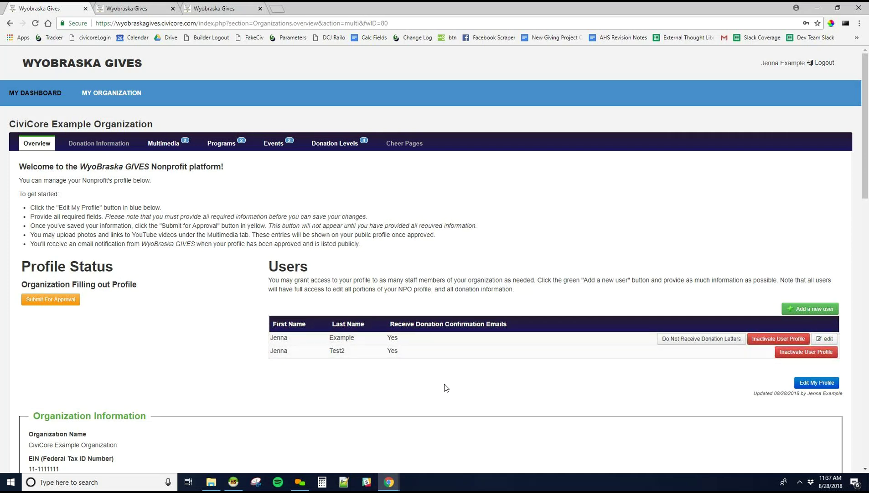
- Toggle the first user's donation confirmation e-mails off and back on, then open Multimedia
{"action": "left_click", "coordinate": [679, 341]}
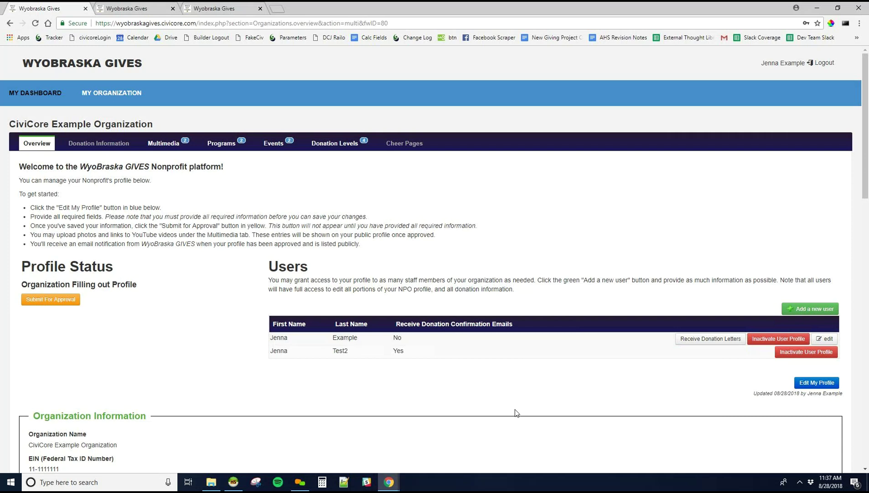
{"action": "left_click", "coordinate": [690, 345]}
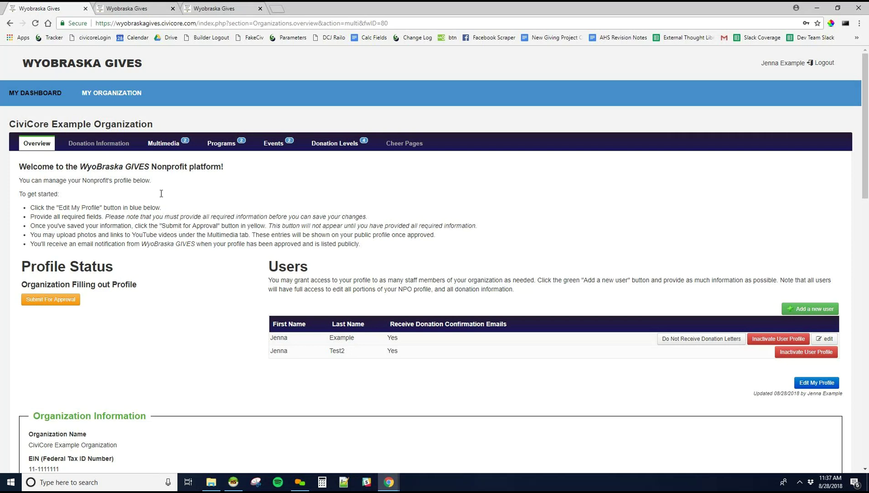
{"action": "left_click", "coordinate": [164, 147]}
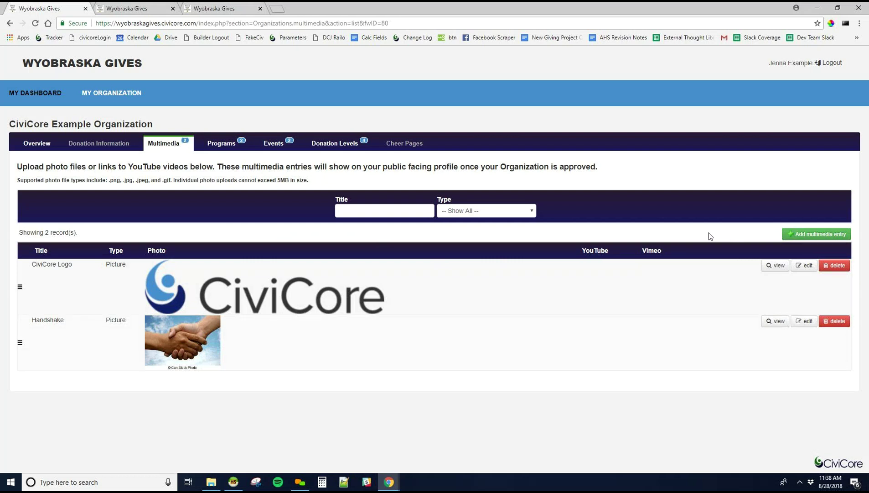
- Start a new multimedia entry, opening a blank Pictures form over the Multimedia list
{"action": "left_click", "coordinate": [803, 234]}
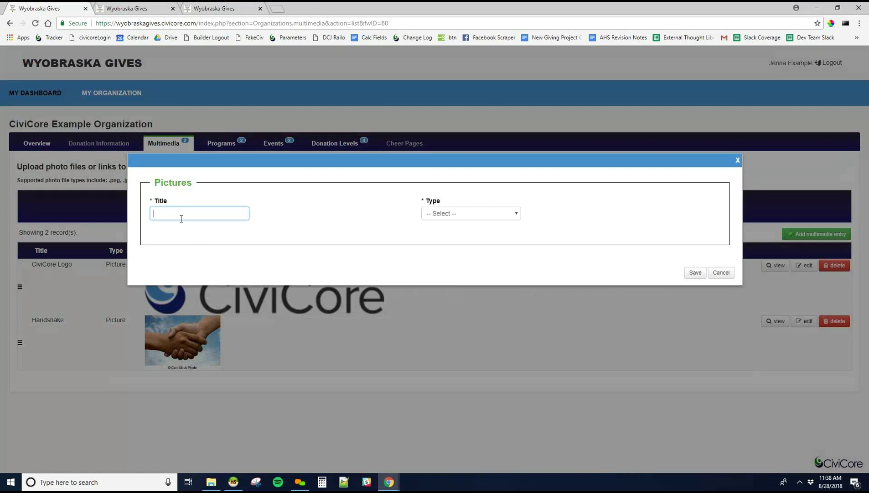
- Set the new entry's Type to Picture, then YouTube, and cancel it unsaved
{"action": "left_click", "coordinate": [445, 217]}
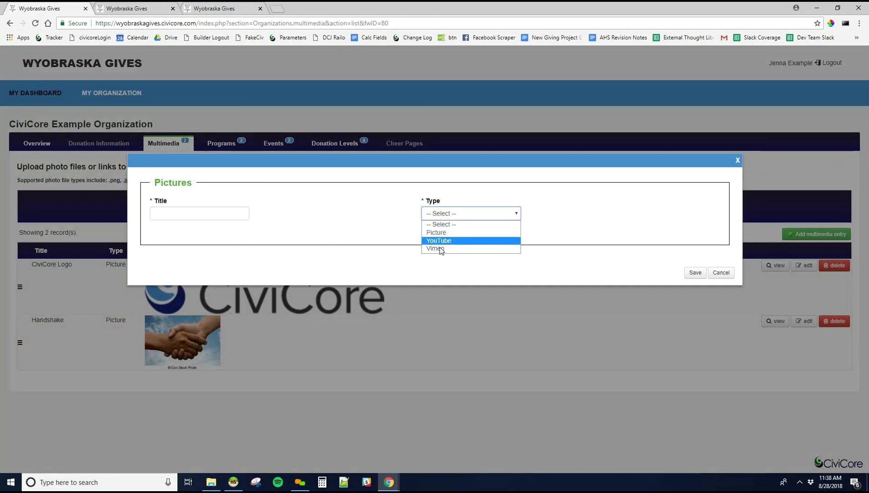
{"action": "left_click", "coordinate": [443, 237]}
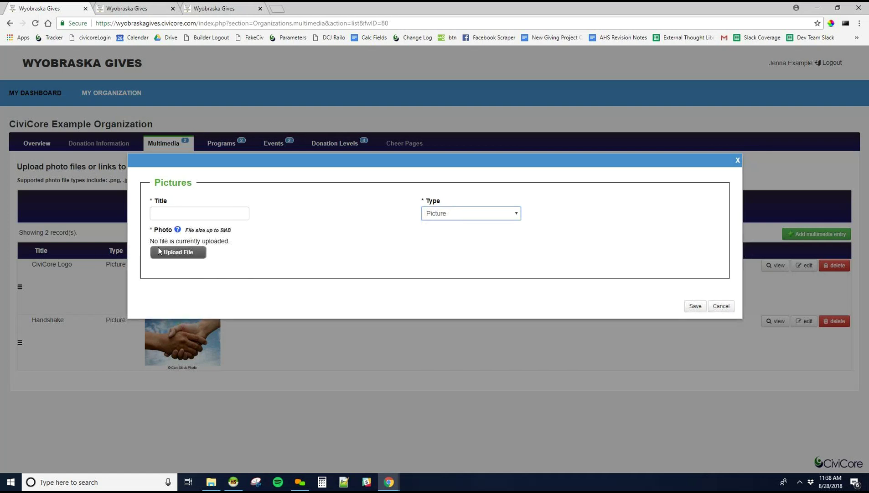
{"action": "left_click", "coordinate": [510, 216]}
{"action": "left_click", "coordinate": [495, 244]}
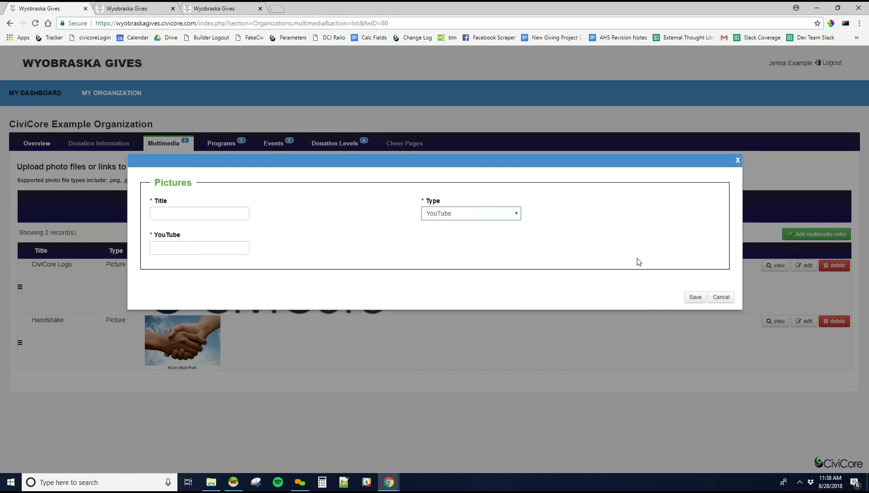
{"action": "left_click", "coordinate": [721, 297]}
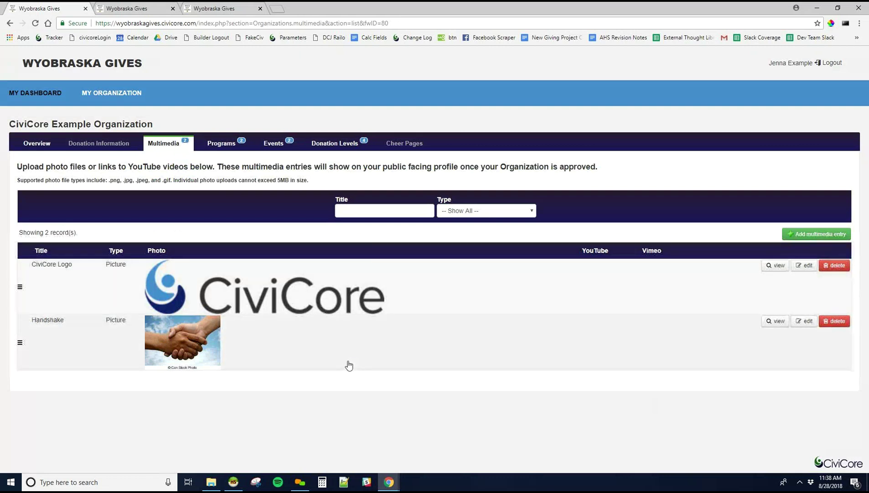
- Move Handshake above CiviCore Logo and back, then view the Programs list
{"action": "left_click_drag", "start_coordinate": [20, 343], "coordinate": [30, 283]}
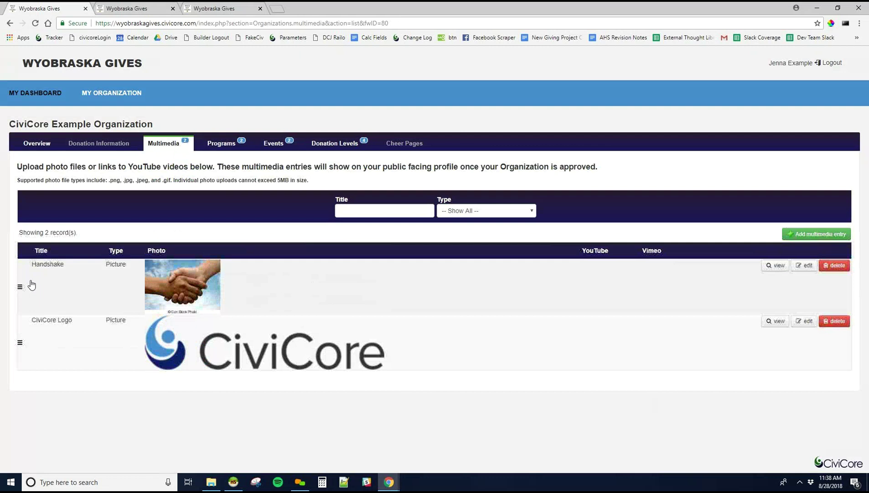
{"action": "left_click_drag", "start_coordinate": [19, 342], "coordinate": [44, 287]}
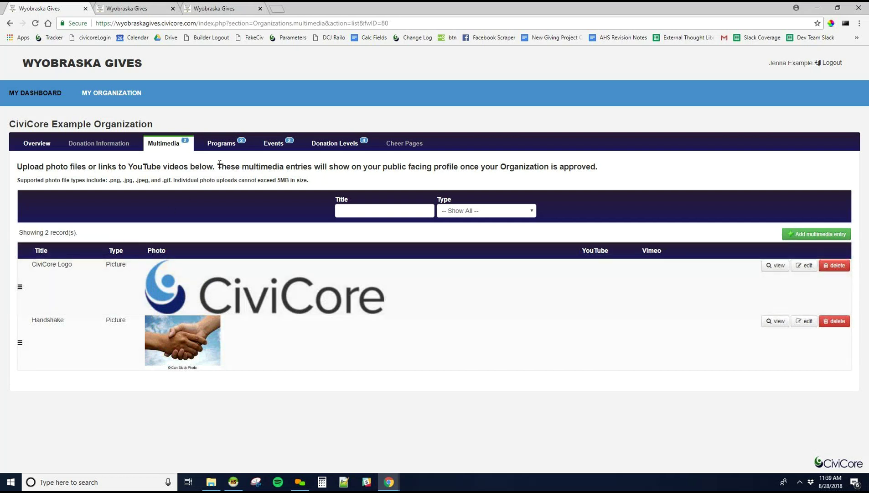
{"action": "left_click", "coordinate": [226, 146]}
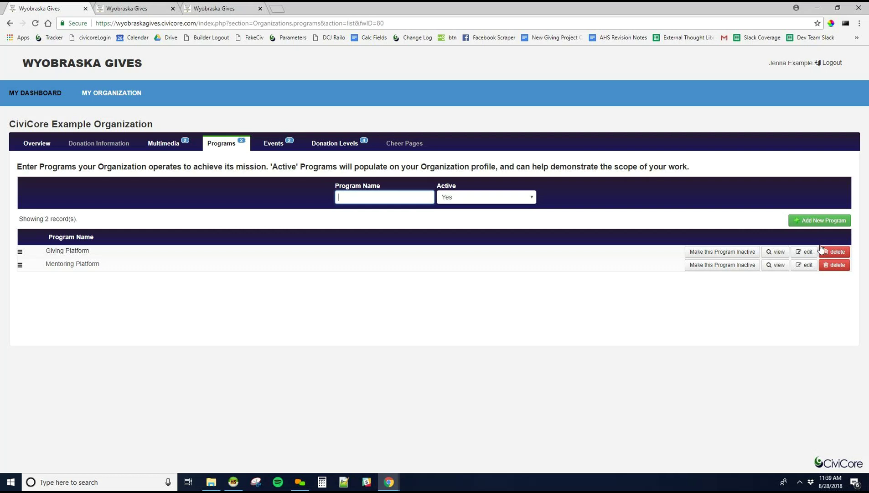
{"action": "left_click", "coordinate": [812, 223]}
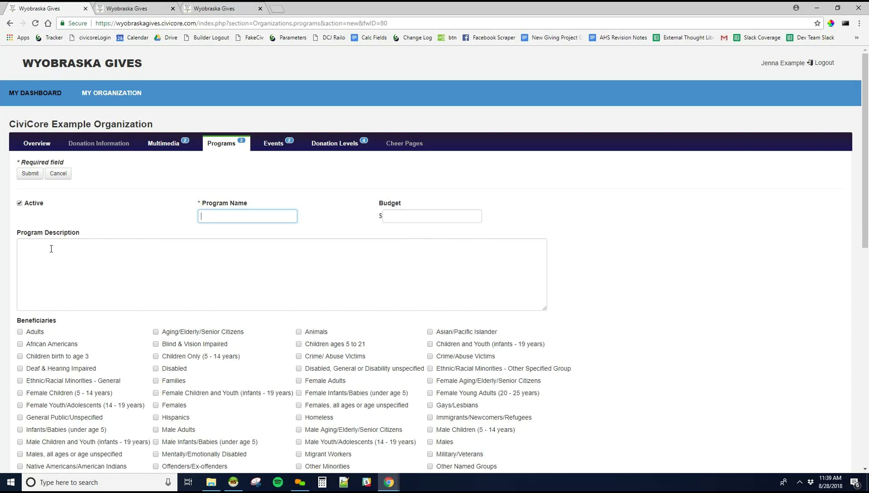
{"action": "scroll", "coordinate": [83, 276], "scroll_direction": "down", "scroll_amount": 3}
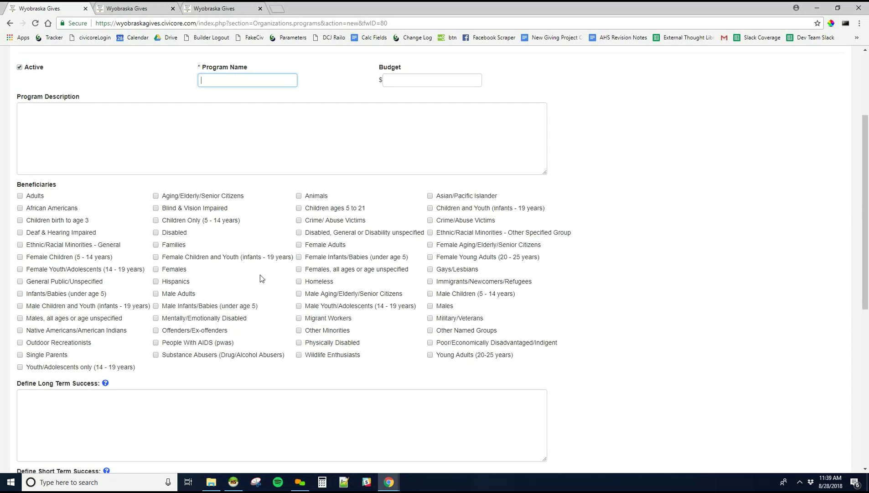
{"action": "scroll", "coordinate": [240, 259], "scroll_direction": "down", "scroll_amount": 3}
{"action": "scroll", "coordinate": [240, 259], "scroll_direction": "down", "scroll_amount": 2}
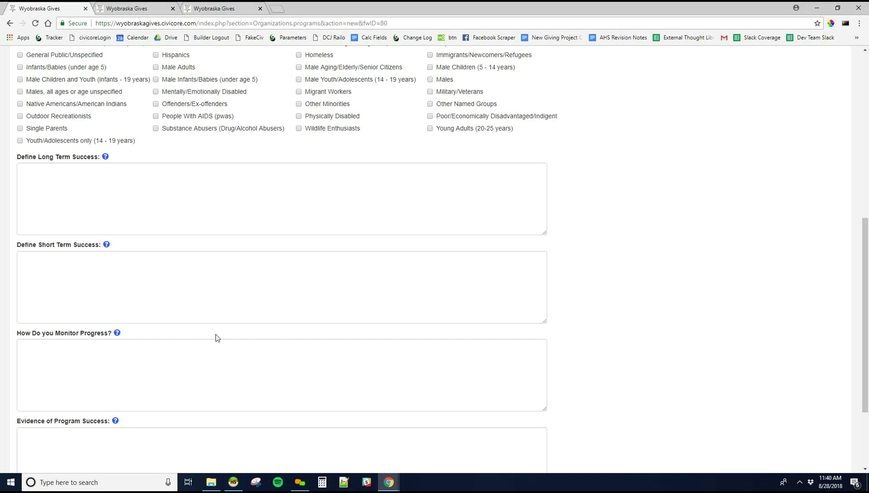
{"action": "scroll", "coordinate": [207, 304], "scroll_direction": "down", "scroll_amount": 3}
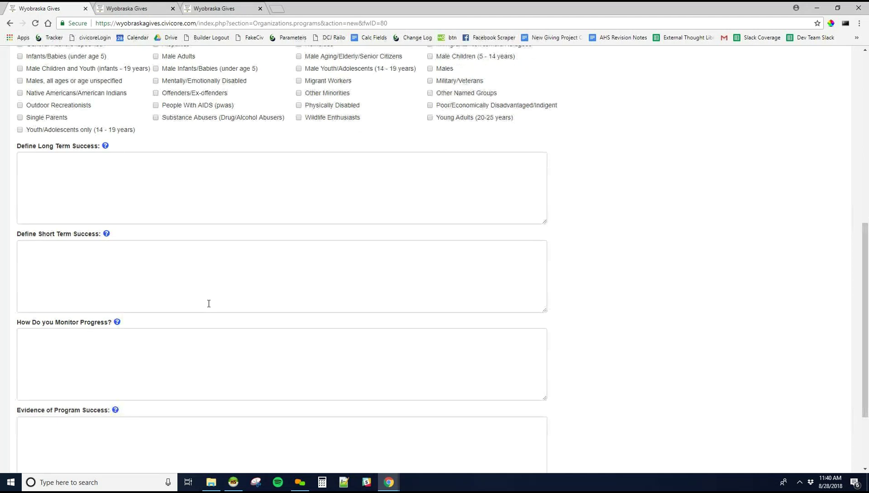
{"action": "left_click", "coordinate": [40, 413]}
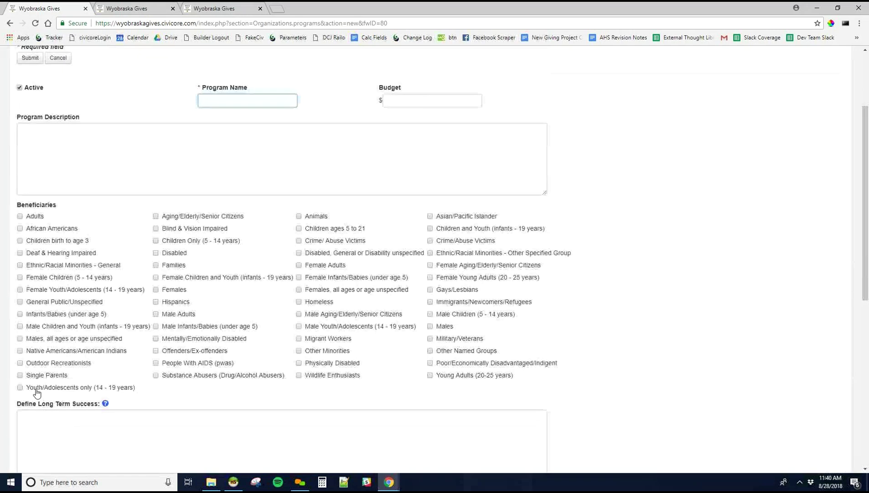
{"action": "left_click", "coordinate": [215, 145]}
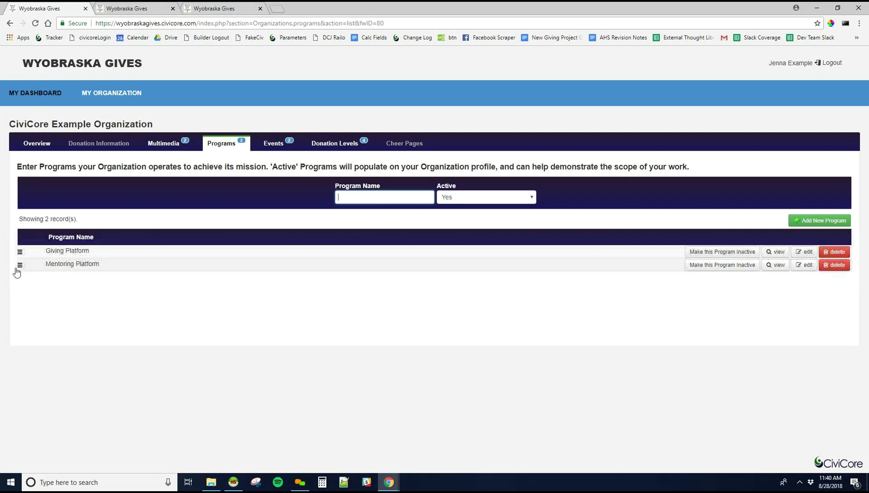
{"action": "left_click_drag", "start_coordinate": [19, 265], "coordinate": [20, 251]}
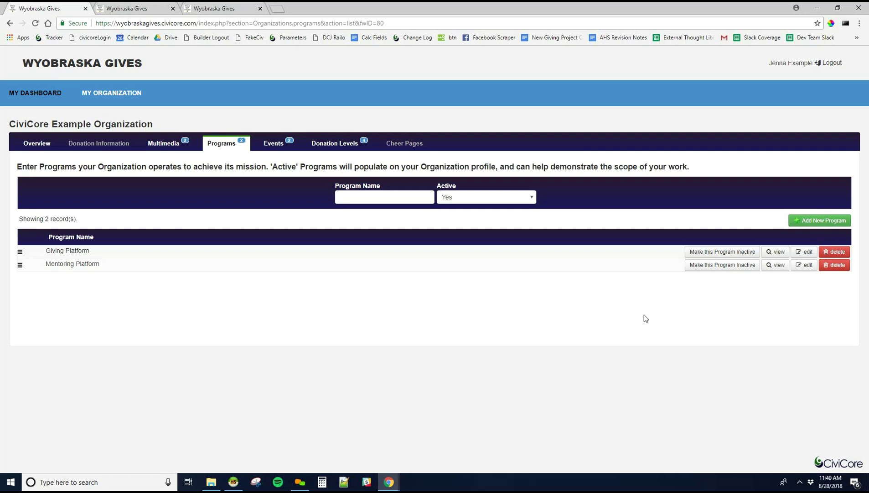
{"action": "left_click", "coordinate": [701, 254]}
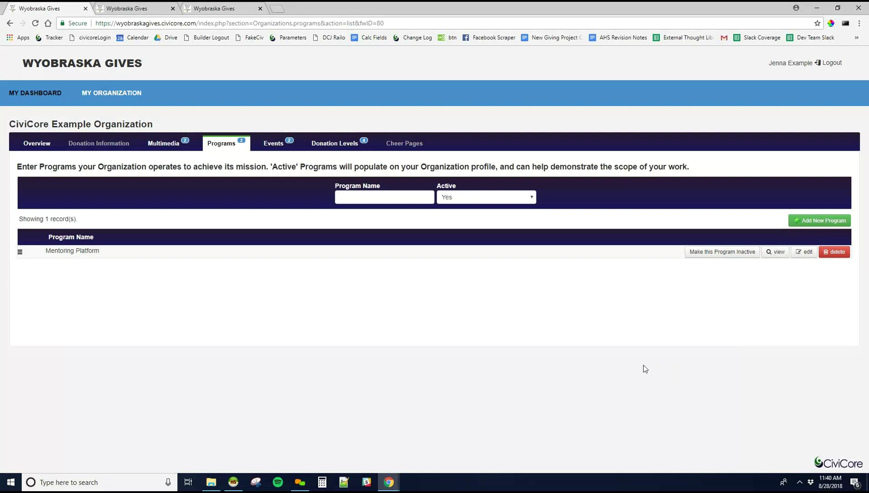
{"action": "left_click", "coordinate": [457, 197]}
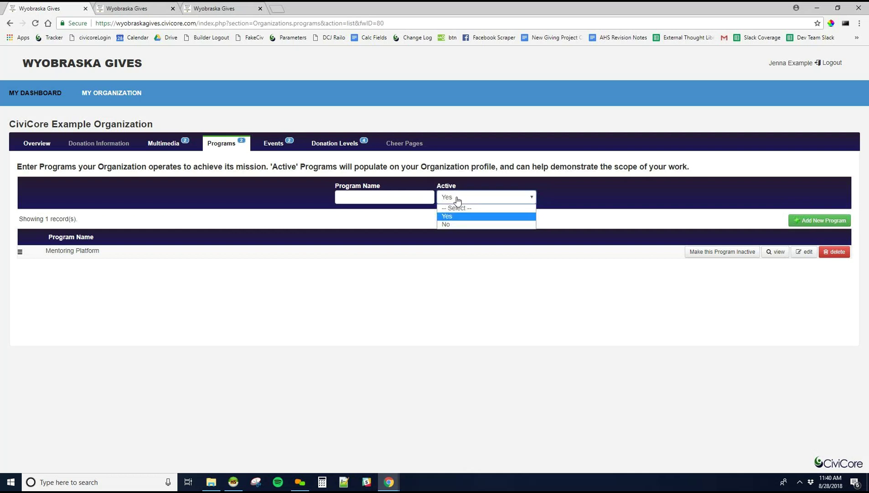
{"action": "left_click", "coordinate": [463, 223]}
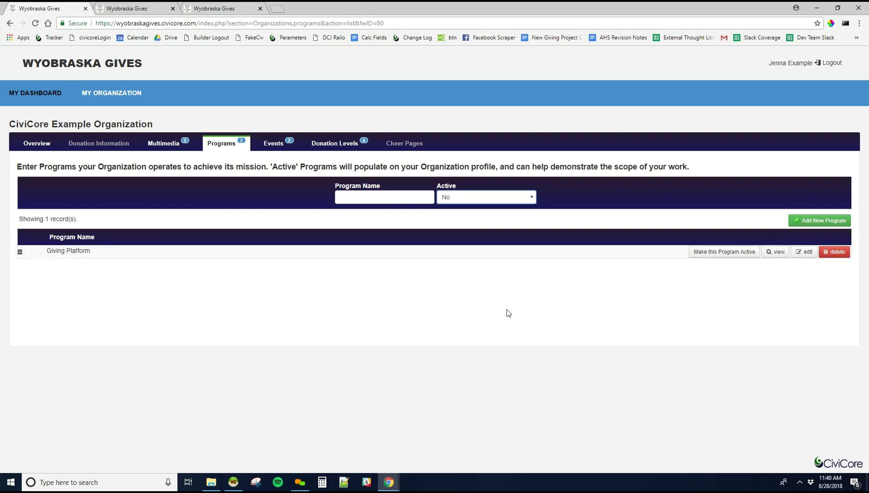
{"action": "left_click", "coordinate": [712, 251]}
{"action": "left_click", "coordinate": [508, 197]}
{"action": "key", "text": "Up"}
{"action": "key", "text": "Return"}
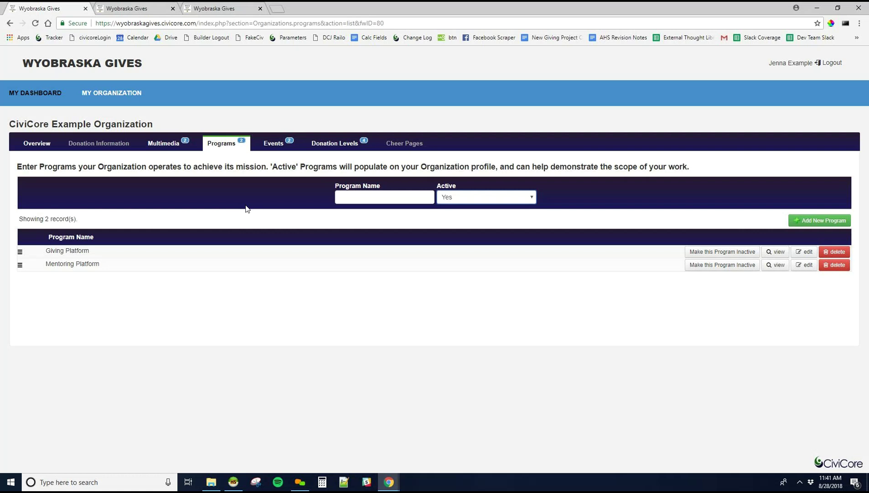
- Open a blank Add New Event form from the organization's Events list
{"action": "left_click", "coordinate": [275, 145]}
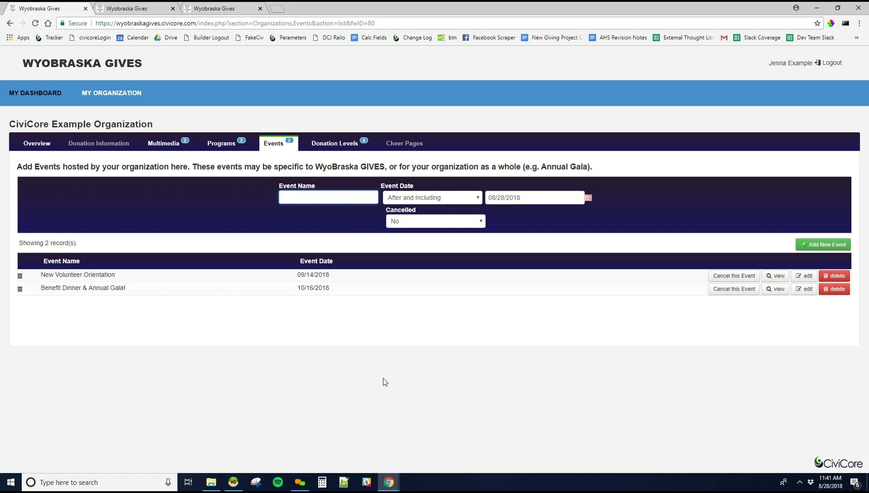
{"action": "left_click", "coordinate": [813, 246]}
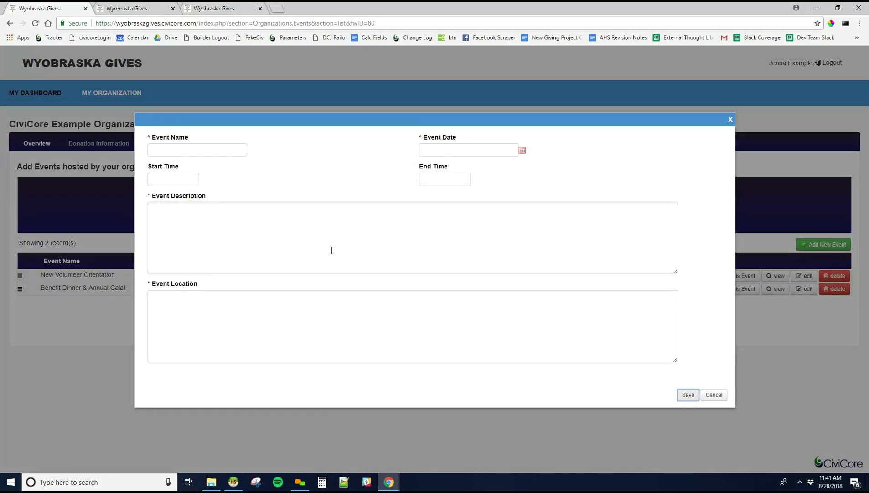
- Cancel the Add New Event form, keeping only the two existing events
{"action": "left_click", "coordinate": [714, 395]}
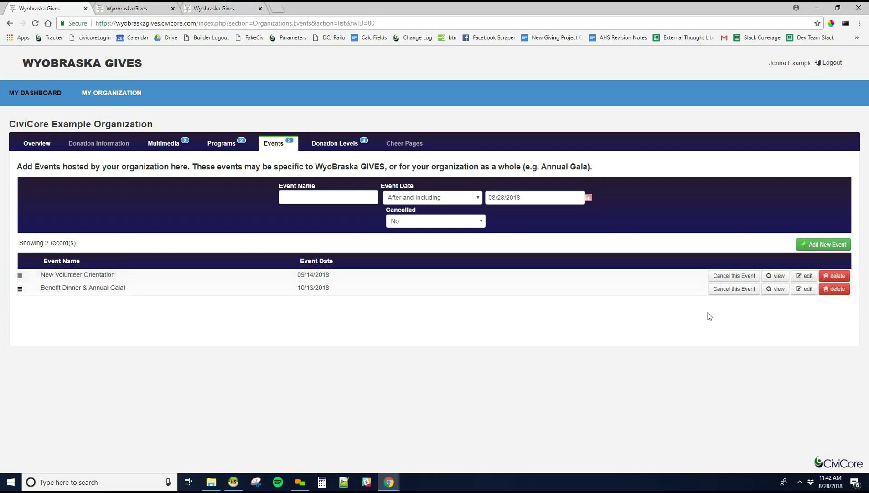
- Set the Cancelled filter to Yes, then No, listing the two active events
{"action": "left_click", "coordinate": [734, 276]}
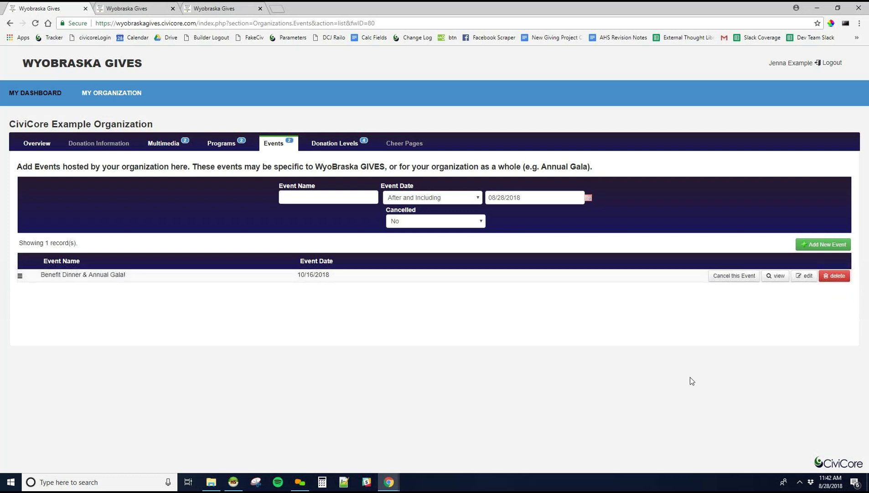
{"action": "left_click", "coordinate": [430, 221]}
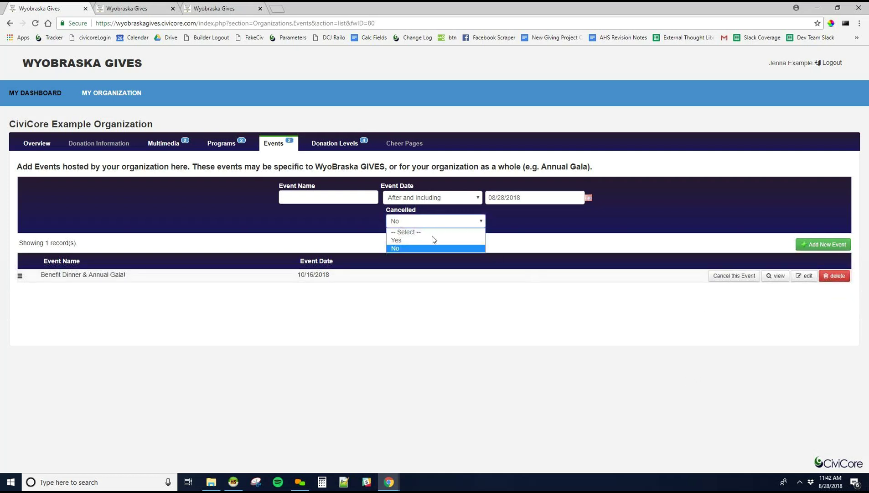
{"action": "left_click", "coordinate": [433, 241]}
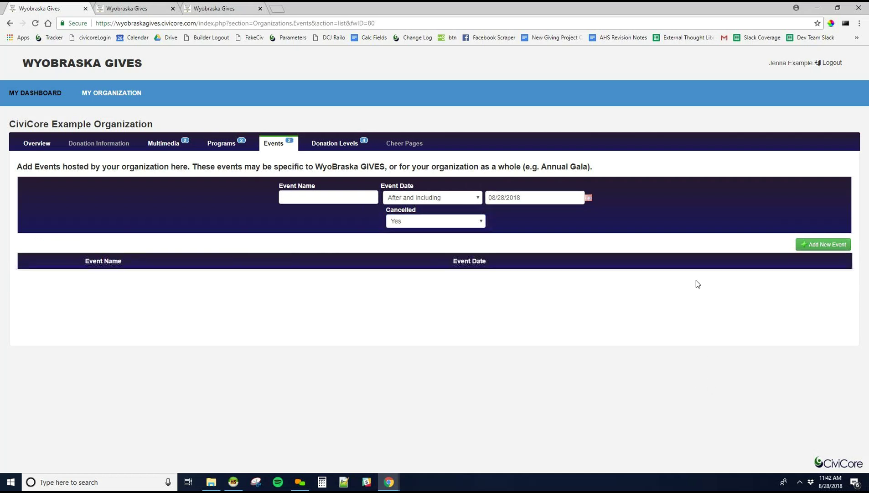
{"action": "left_click", "coordinate": [467, 222]}
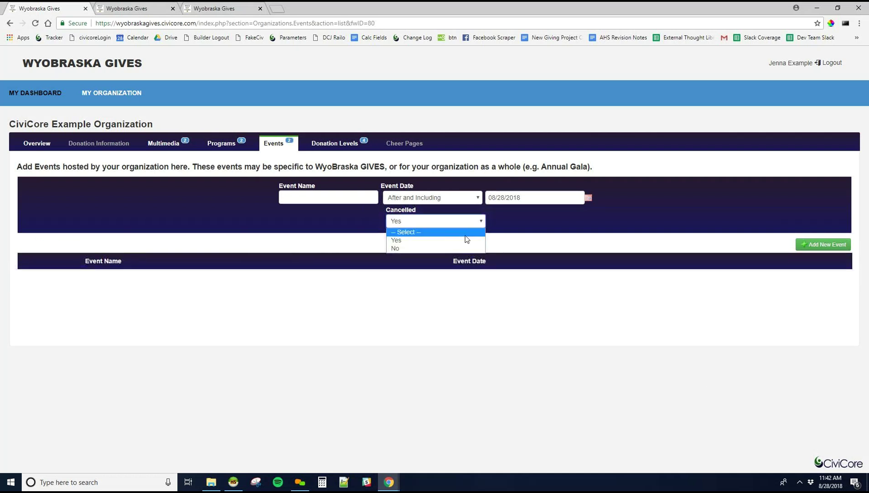
{"action": "left_click", "coordinate": [463, 248]}
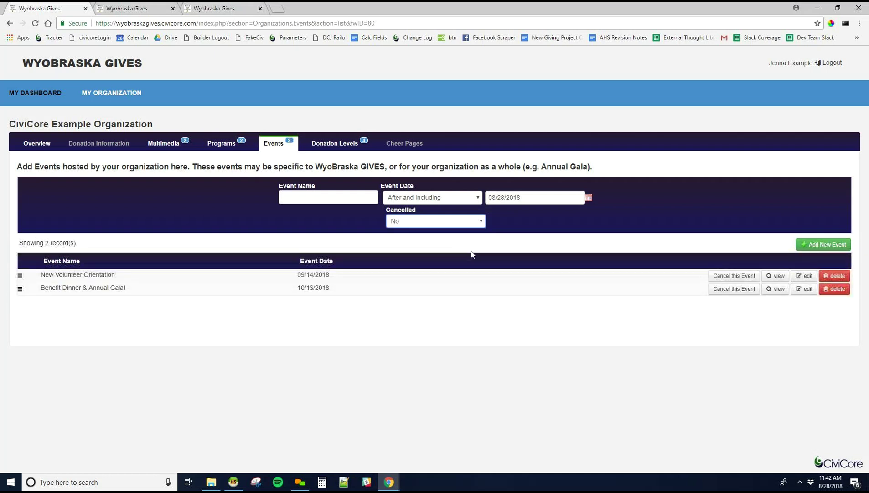
- Show the Donation Levels tab with four amounts from $50.00 to $5,000.00
{"action": "left_click", "coordinate": [325, 145]}
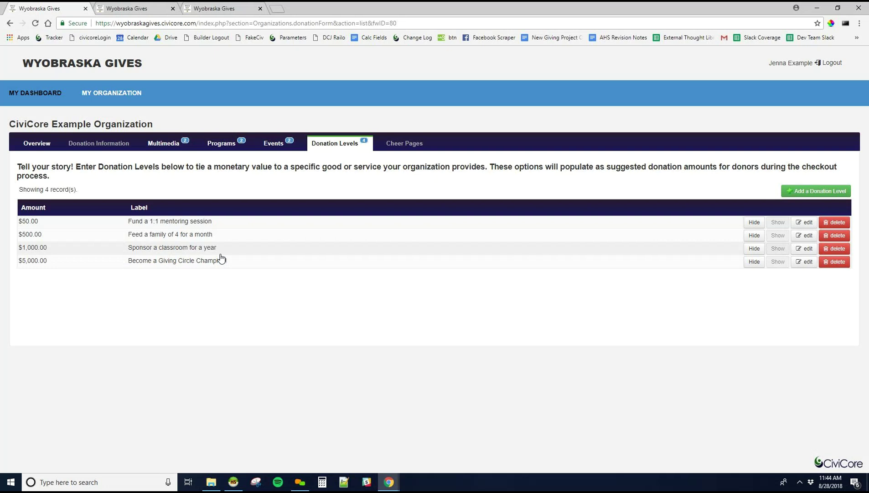
{"action": "left_click", "coordinate": [799, 188]}
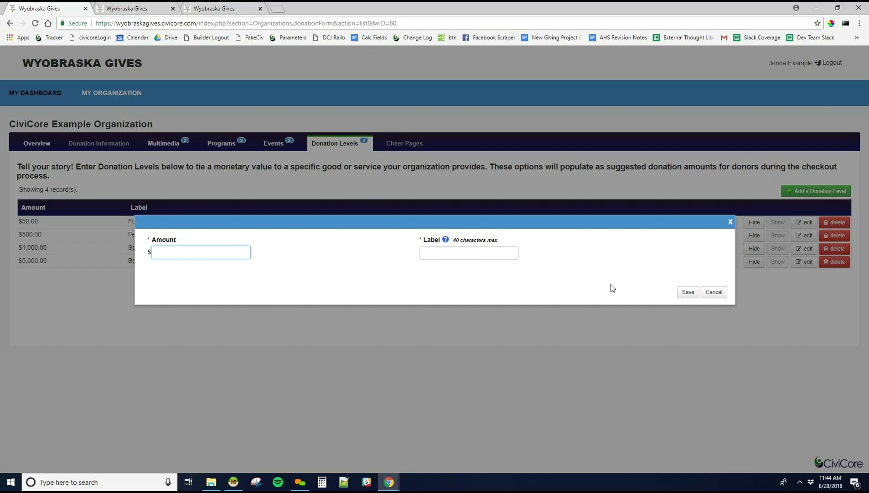
{"action": "left_click", "coordinate": [711, 292]}
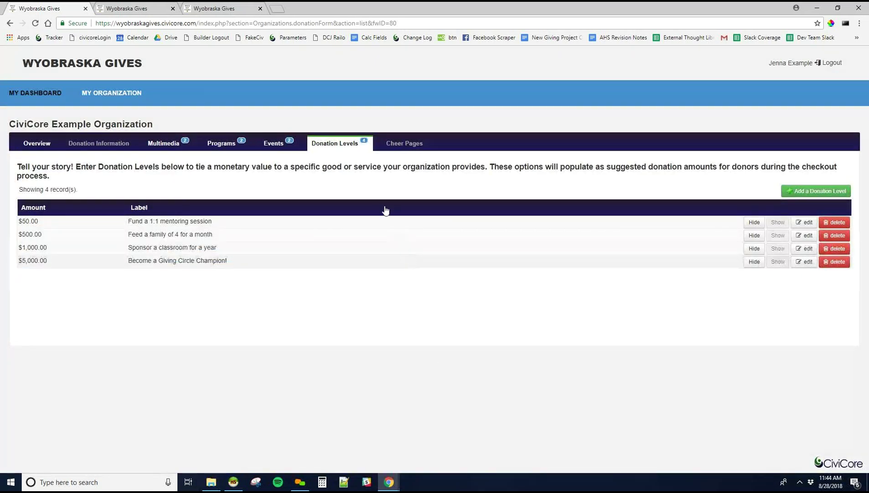
- Return to the Overview showing 'Organization Filling out Profile' status and two users
{"action": "left_click", "coordinate": [33, 144]}
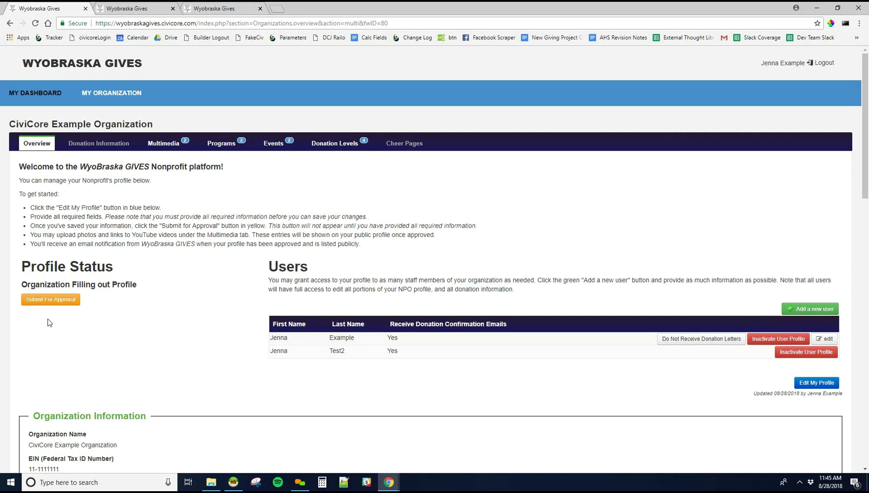
- Submit the profile for approval and reload the Overview to confirm status Approved
{"action": "left_click", "coordinate": [49, 303]}
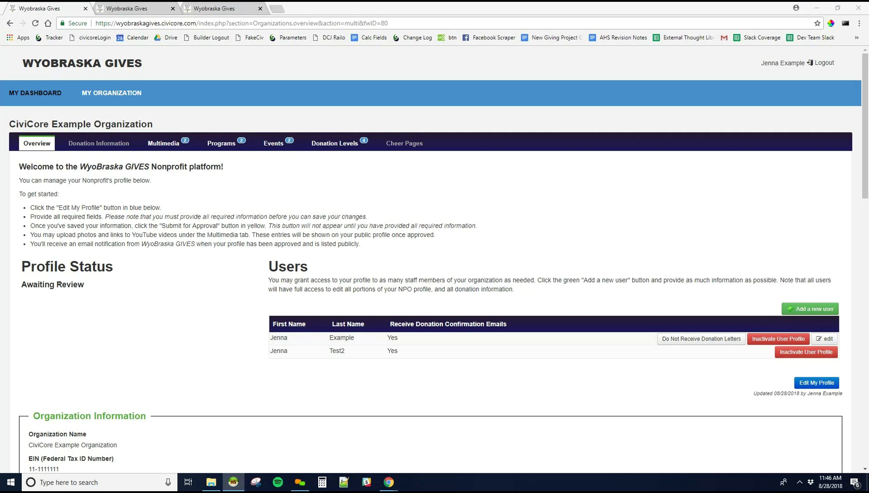
{"action": "left_click", "coordinate": [46, 149]}
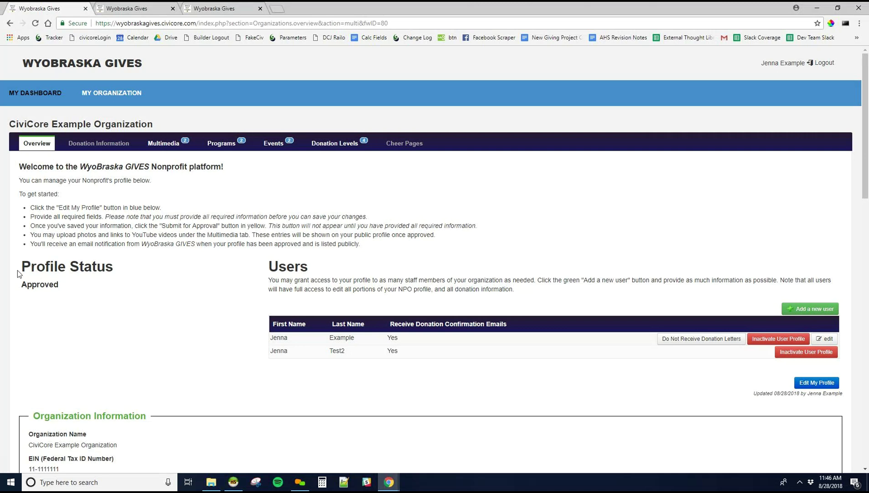
{"action": "left_click_drag", "start_coordinate": [20, 267], "coordinate": [151, 301]}
{"action": "left_click", "coordinate": [153, 304]}
{"action": "left_click", "coordinate": [241, 6]}
{"action": "left_click", "coordinate": [188, 24]}
{"action": "left_click", "coordinate": [188, 24]}
{"action": "left_click_drag", "start_coordinate": [162, 23], "coordinate": [510, 54]}
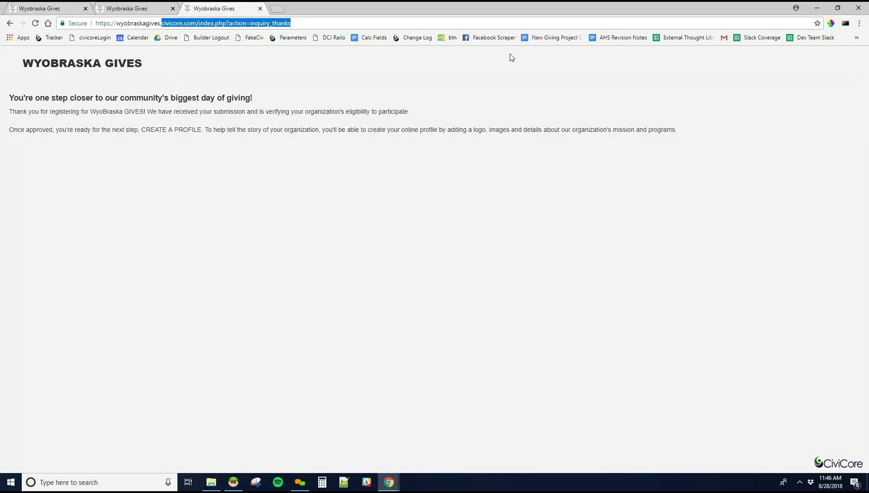
{"action": "type", "text": "org"}
{"action": "key", "text": "Return"}
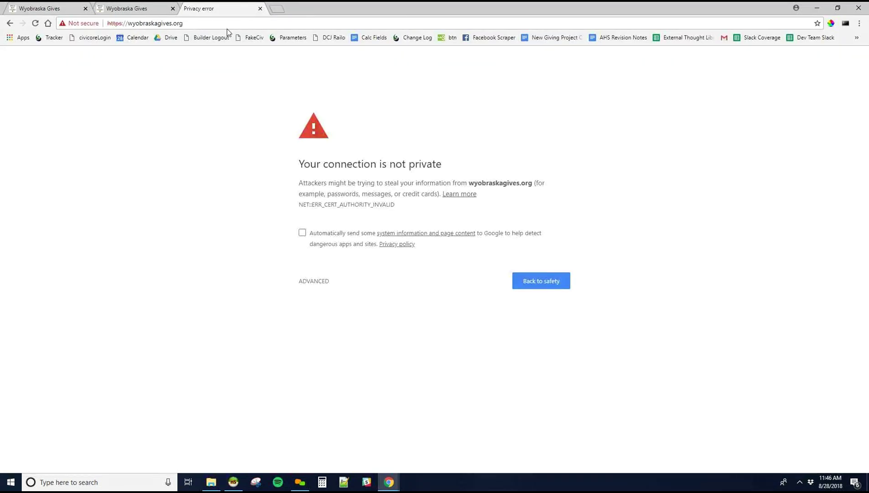
{"action": "left_click", "coordinate": [212, 24]}
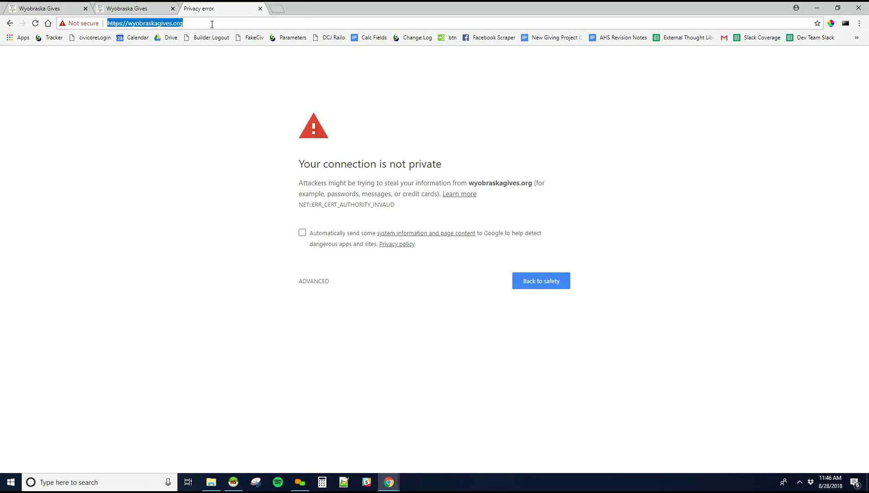
{"action": "type", "text": "www.wyobra"}
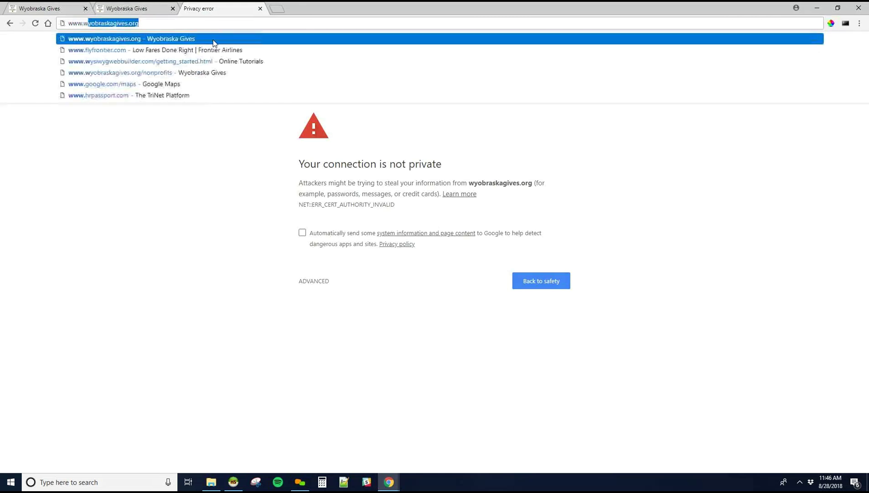
{"action": "type", "text": "skagive"}
{"action": "key", "text": "Return"}
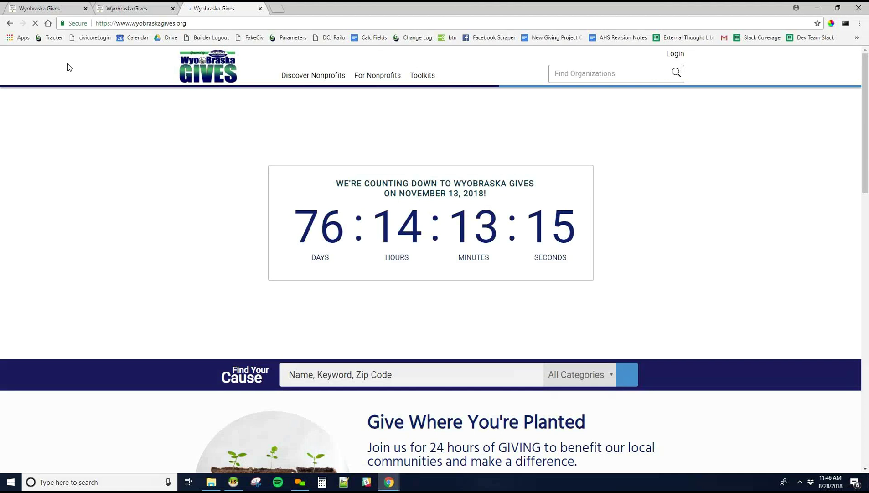
- Search Discover Nonprofits for 'civicore' and open the CiviCore Example Organization profile
{"action": "left_click", "coordinate": [309, 78]}
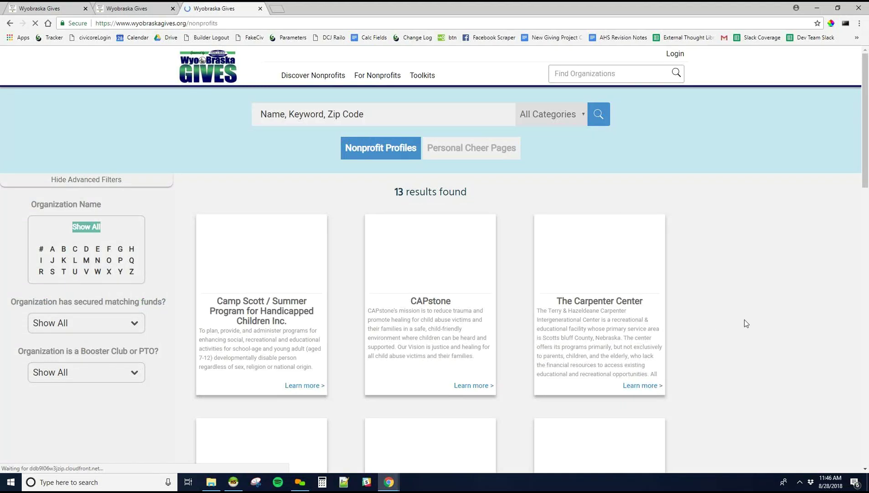
{"action": "left_click", "coordinate": [352, 120]}
{"action": "type", "text": "civicore"}
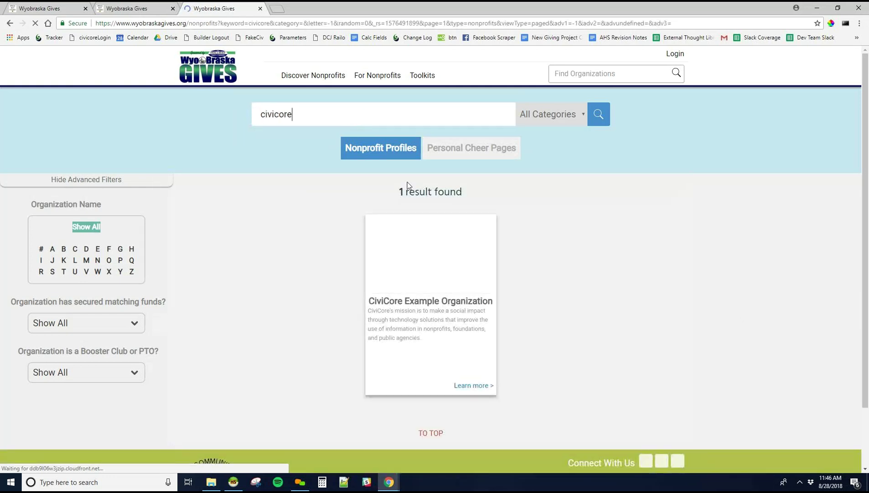
{"action": "left_click", "coordinate": [449, 320]}
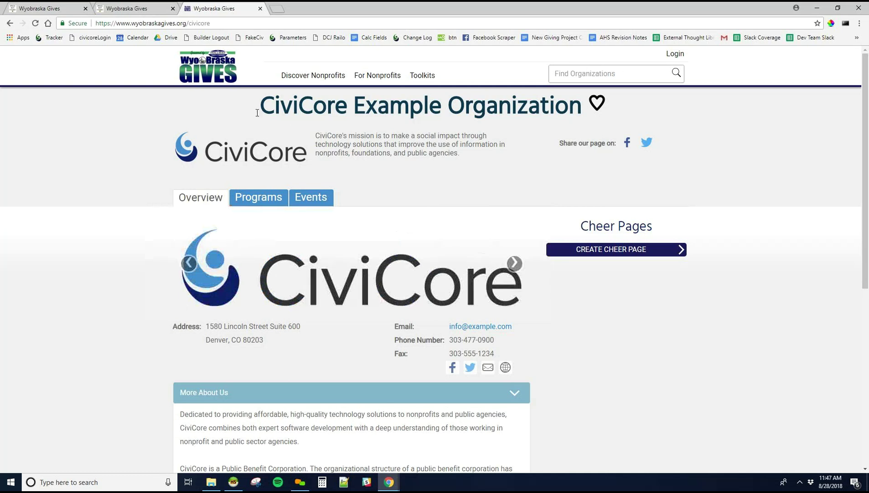
- Highlight the organization's title and mission statement, then scroll down the public profile
{"action": "left_click_drag", "start_coordinate": [274, 104], "coordinate": [585, 114]}
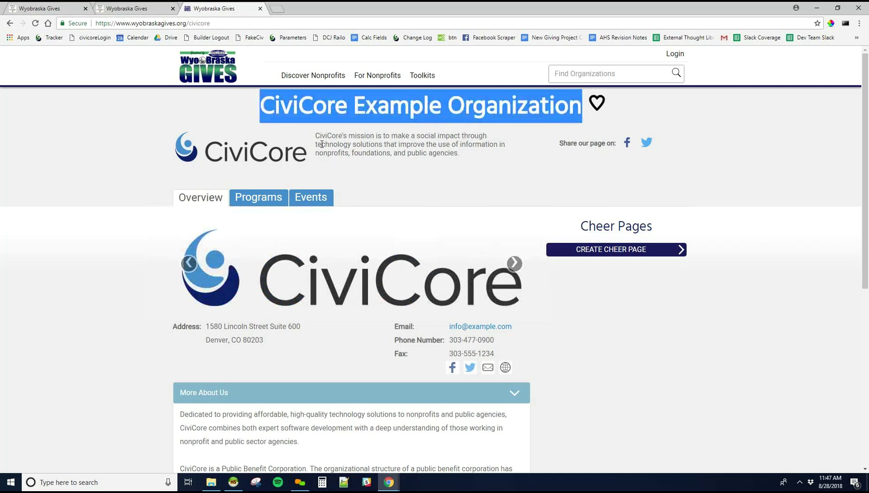
{"action": "left_click_drag", "start_coordinate": [319, 136], "coordinate": [480, 165]}
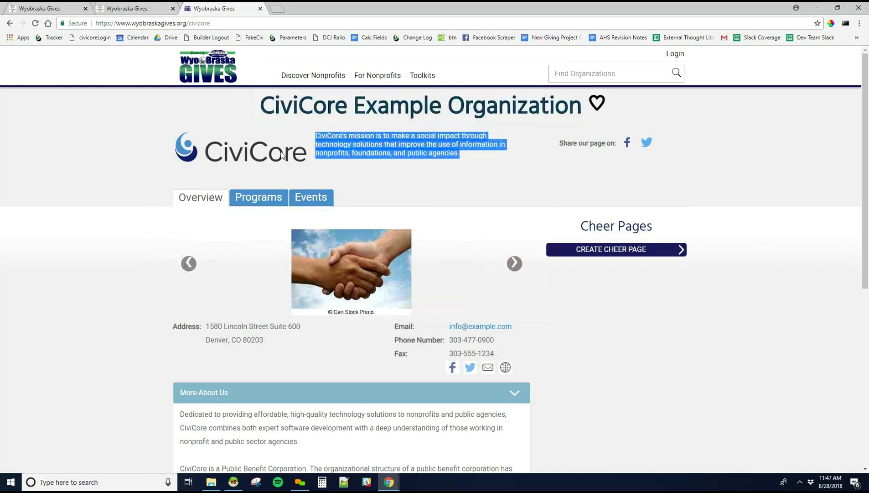
{"action": "left_click", "coordinate": [93, 279]}
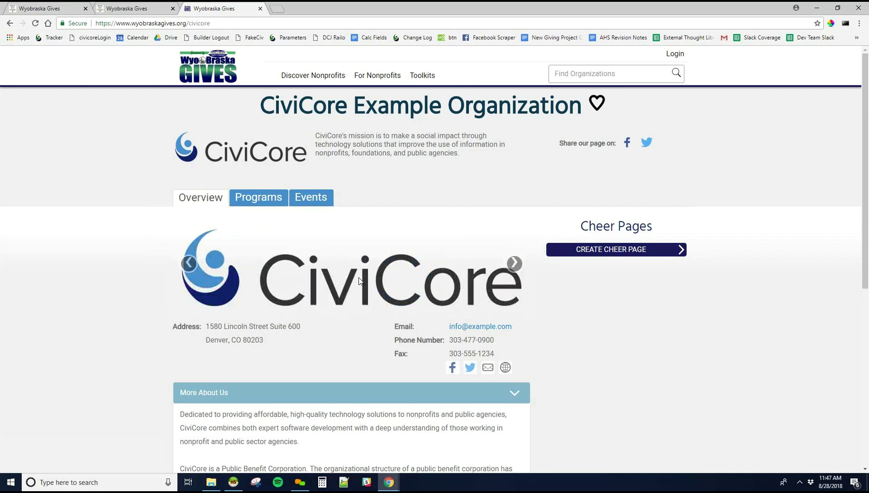
{"action": "scroll", "coordinate": [257, 343], "scroll_direction": "down", "scroll_amount": 1}
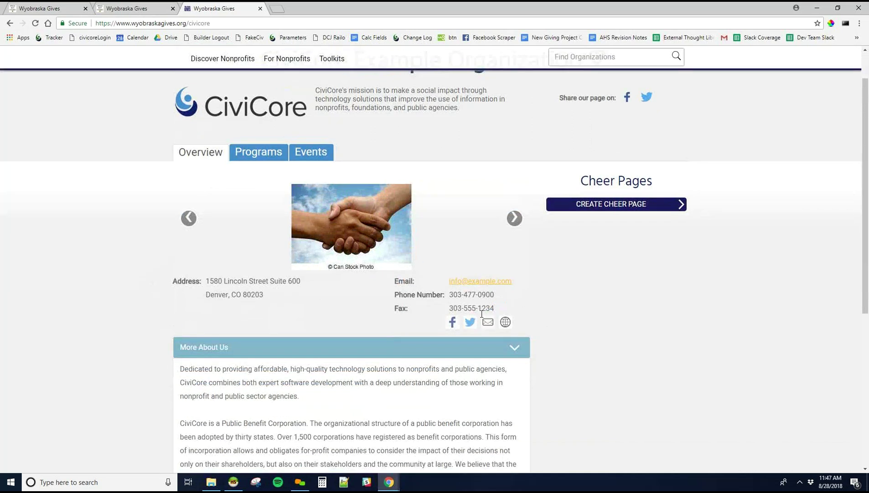
{"action": "scroll", "coordinate": [560, 340], "scroll_direction": "down", "scroll_amount": 4}
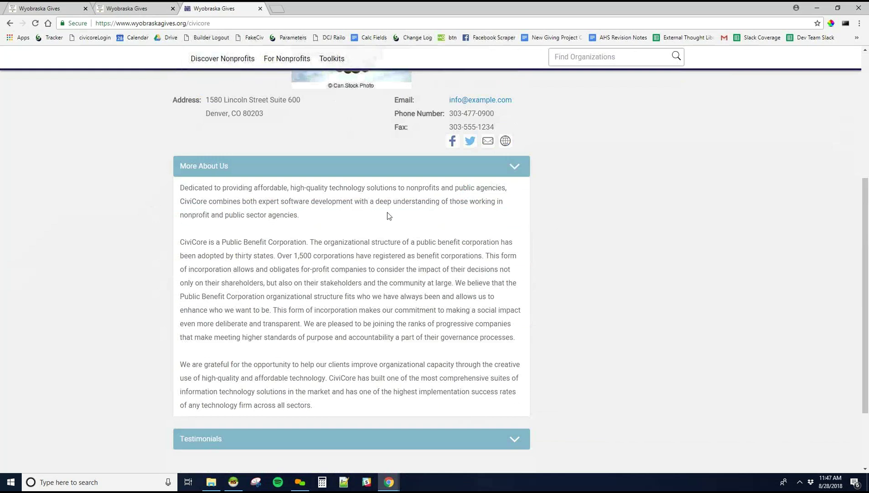
{"action": "scroll", "coordinate": [456, 347], "scroll_direction": "down", "scroll_amount": 2}
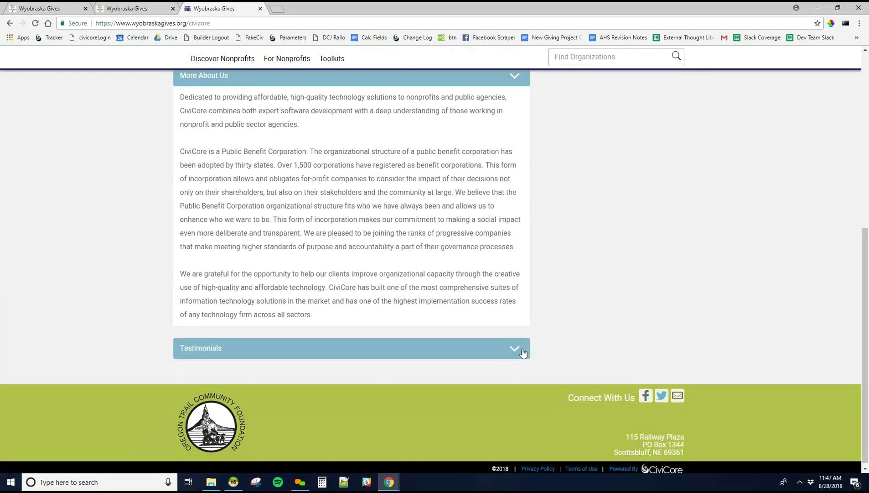
- Expand the More About Us and Testimonials sections, then return to the Admin Login tab
{"action": "left_click", "coordinate": [517, 347]}
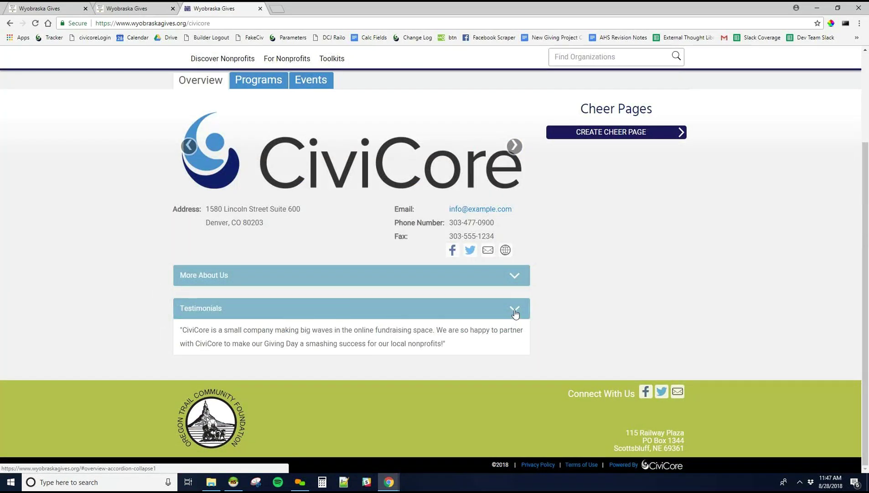
{"action": "left_click", "coordinate": [517, 277]}
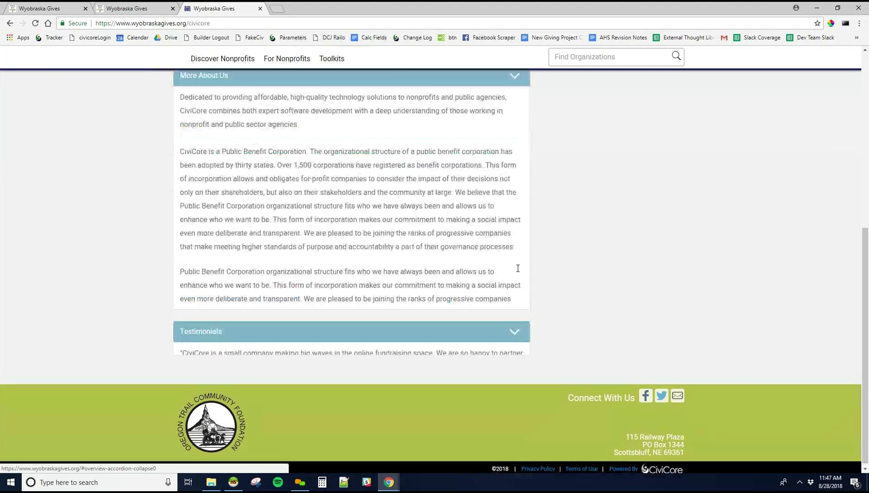
{"action": "left_click", "coordinate": [511, 351]}
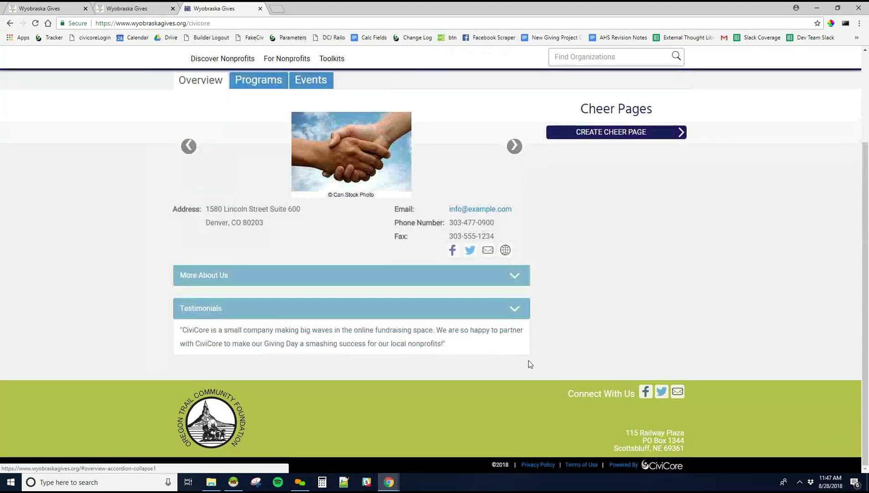
{"action": "scroll", "coordinate": [528, 360], "scroll_direction": "up", "scroll_amount": 3}
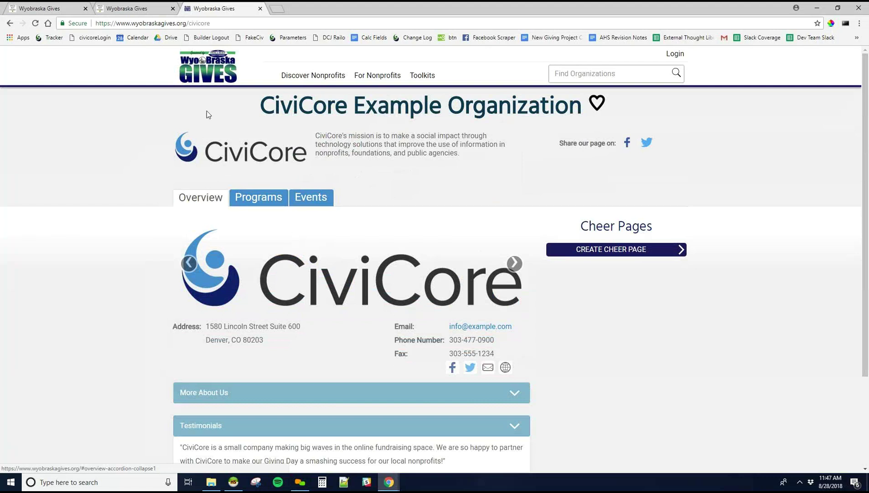
{"action": "left_click", "coordinate": [143, 9]}
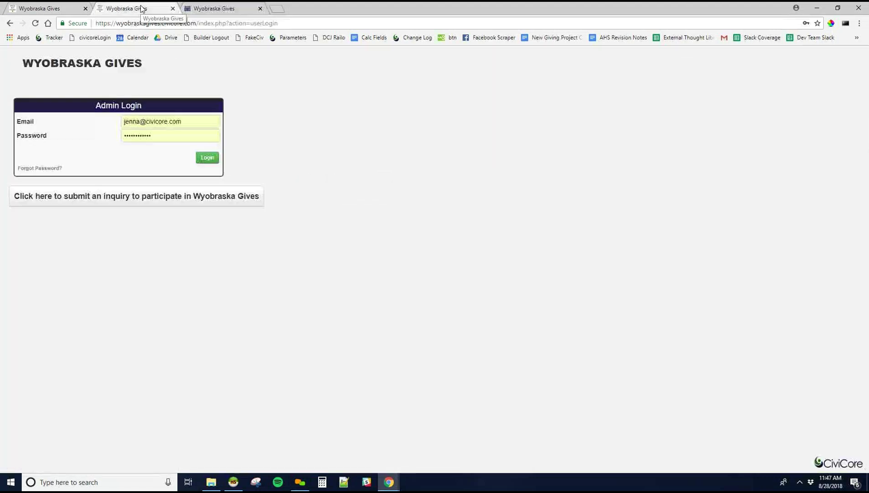